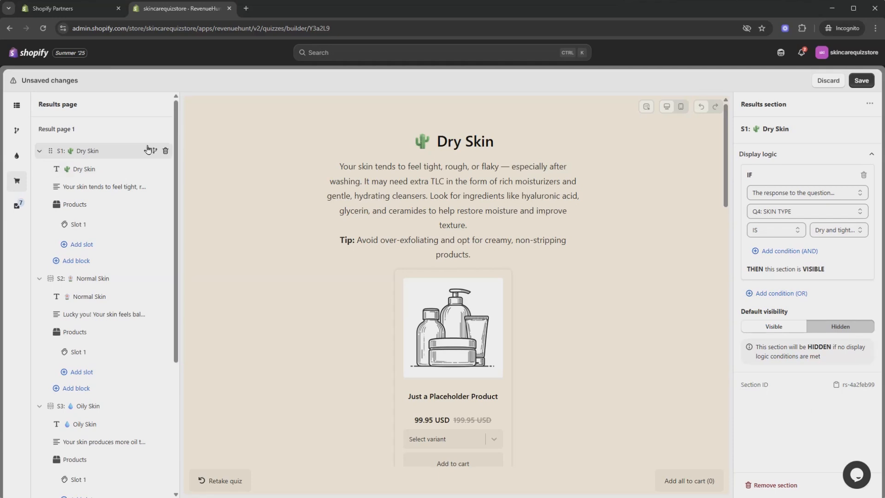
Step: Open the Dry Skin result's Products block to show its recommended products settings
{"action": "left_click", "coordinate": [109, 210]}
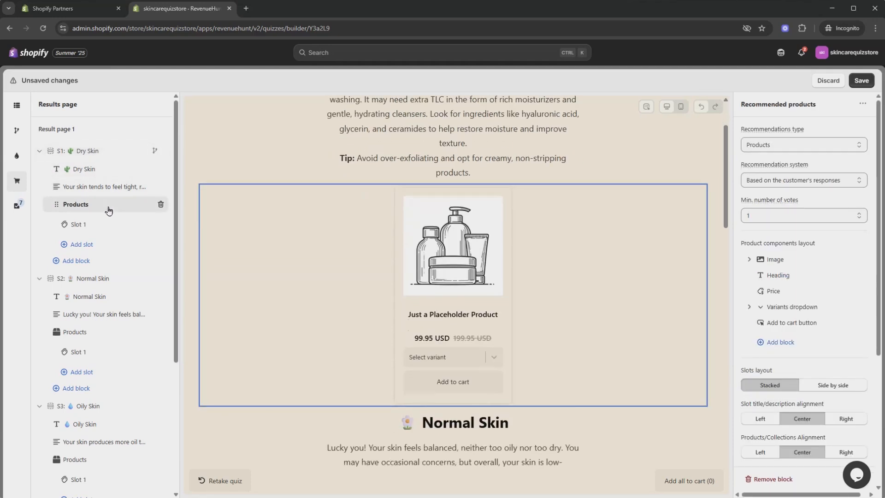
Step: Show the Normal Skin result only when Q4: SKIN TYPE is Not too oily
{"action": "left_click", "coordinate": [825, 182]}
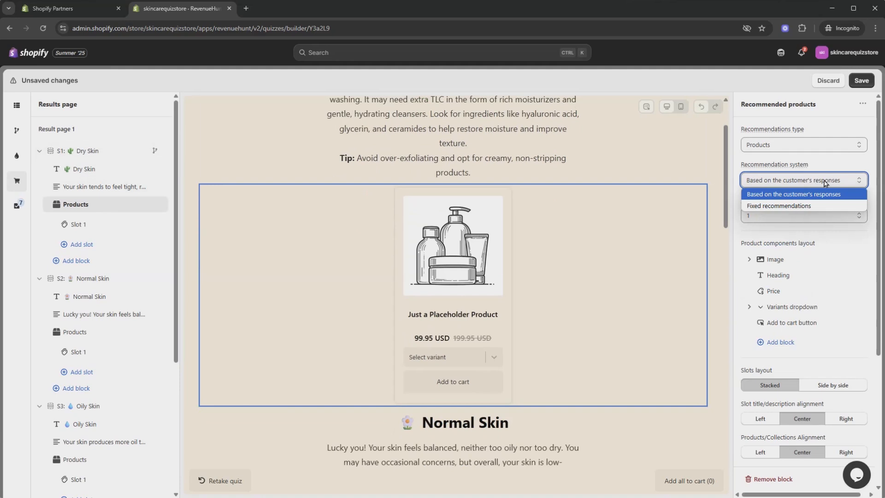
{"action": "left_click", "coordinate": [121, 151]}
{"action": "left_click", "coordinate": [124, 170]}
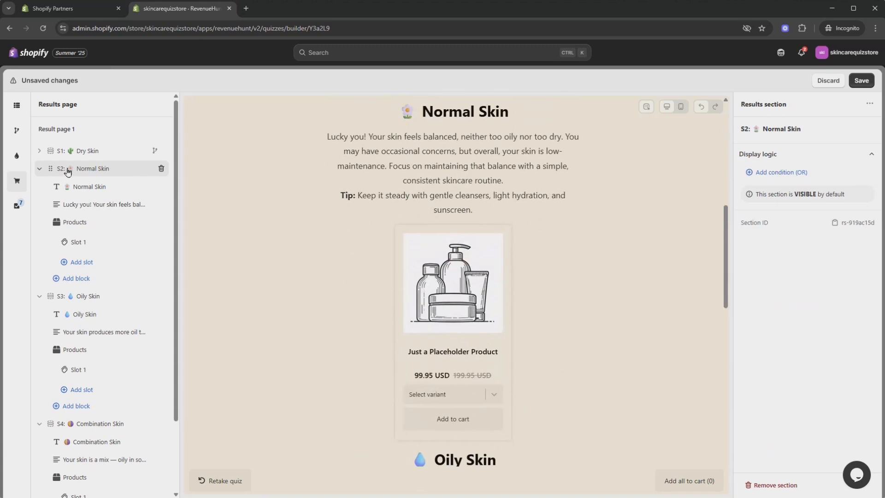
{"action": "left_click", "coordinate": [794, 173]}
{"action": "left_click", "coordinate": [800, 193]}
{"action": "left_click", "coordinate": [800, 205]}
{"action": "left_click", "coordinate": [793, 212]}
{"action": "left_click", "coordinate": [769, 237]}
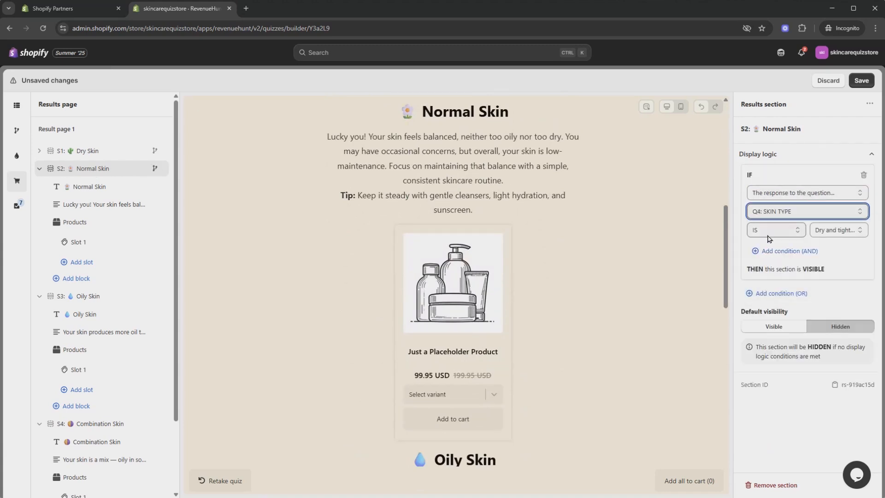
{"action": "left_click", "coordinate": [835, 230]}
{"action": "left_click", "coordinate": [831, 258]}
Step: Show the Oily Skin result only when Q4: SKIN TYPE is Oily all over
{"action": "left_click", "coordinate": [40, 169]}
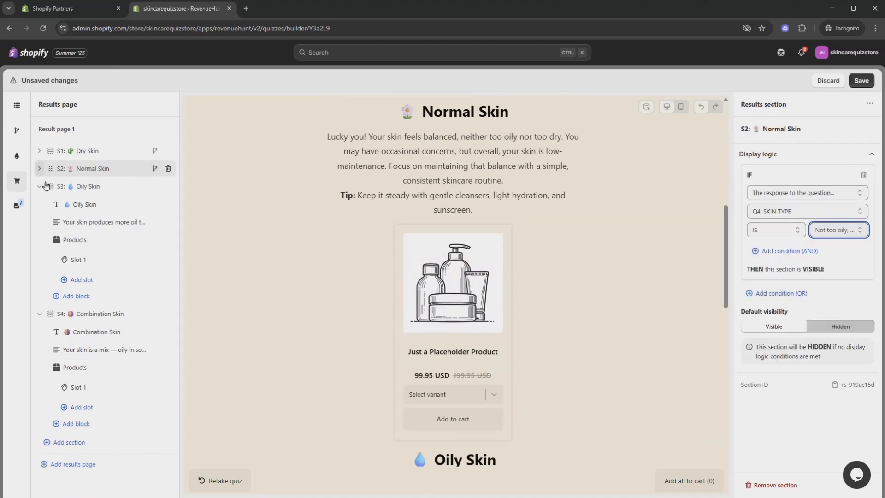
{"action": "left_click", "coordinate": [88, 186]}
{"action": "left_click", "coordinate": [803, 175]}
{"action": "left_click", "coordinate": [804, 192]}
{"action": "left_click", "coordinate": [805, 205]}
{"action": "left_click", "coordinate": [805, 211]}
{"action": "left_click", "coordinate": [801, 236]}
{"action": "left_click", "coordinate": [835, 230]}
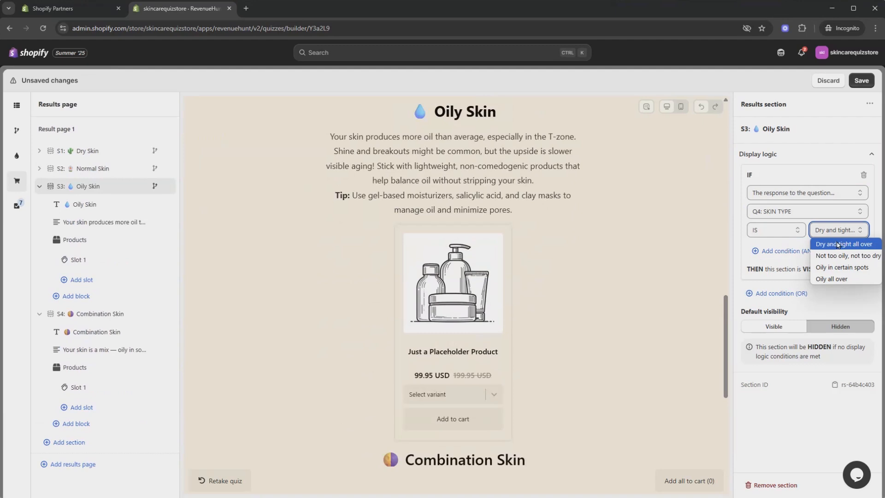
{"action": "left_click", "coordinate": [835, 279]}
Step: Show Combination Skin only for Oily in certain spots, then save the quiz
{"action": "left_click", "coordinate": [39, 186]}
{"action": "left_click", "coordinate": [87, 204]}
{"action": "left_click", "coordinate": [794, 174]}
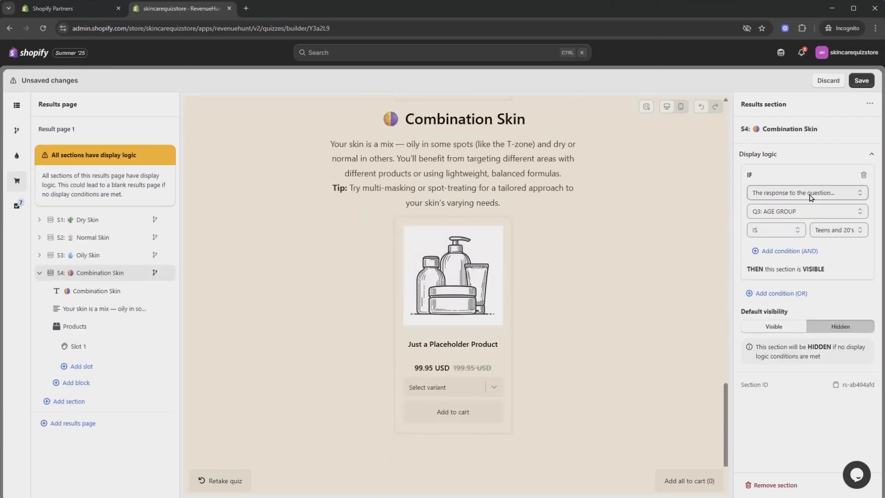
{"action": "left_click", "coordinate": [820, 194]}
{"action": "left_click", "coordinate": [810, 213]}
{"action": "left_click", "coordinate": [803, 236]}
{"action": "left_click", "coordinate": [801, 233]}
{"action": "left_click", "coordinate": [835, 230]}
{"action": "left_click", "coordinate": [841, 268]}
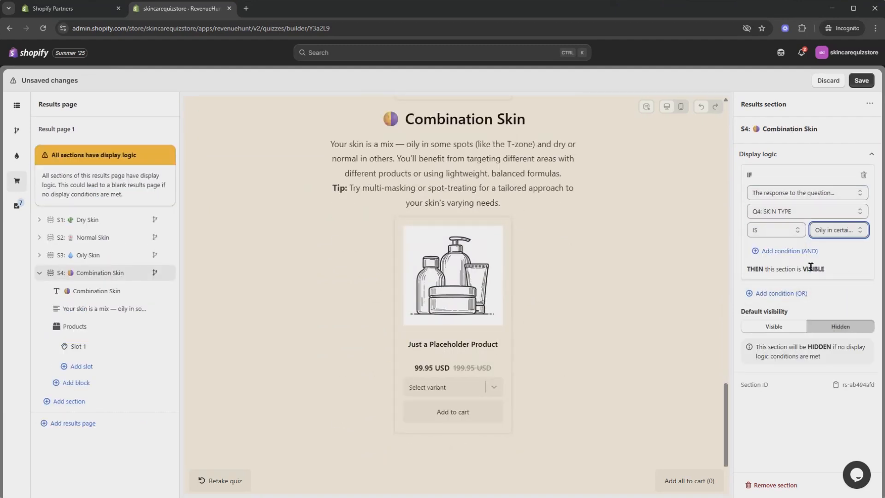
{"action": "left_click", "coordinate": [40, 272]}
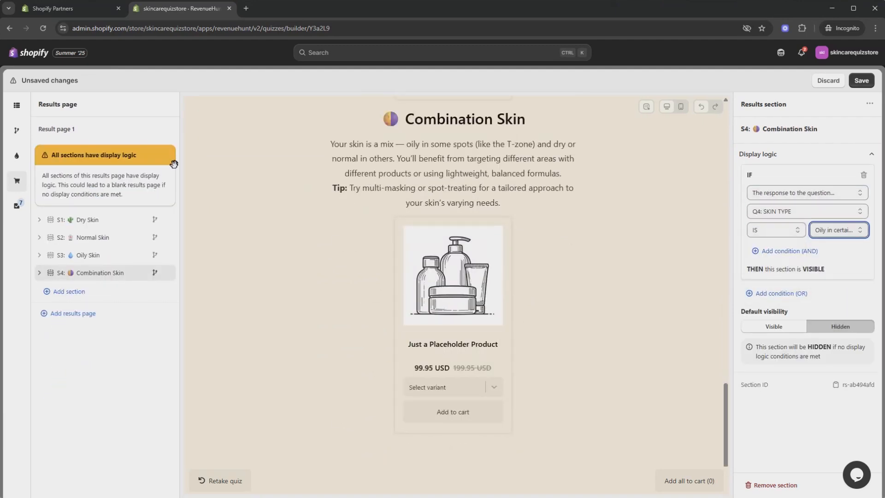
{"action": "left_click", "coordinate": [862, 81]}
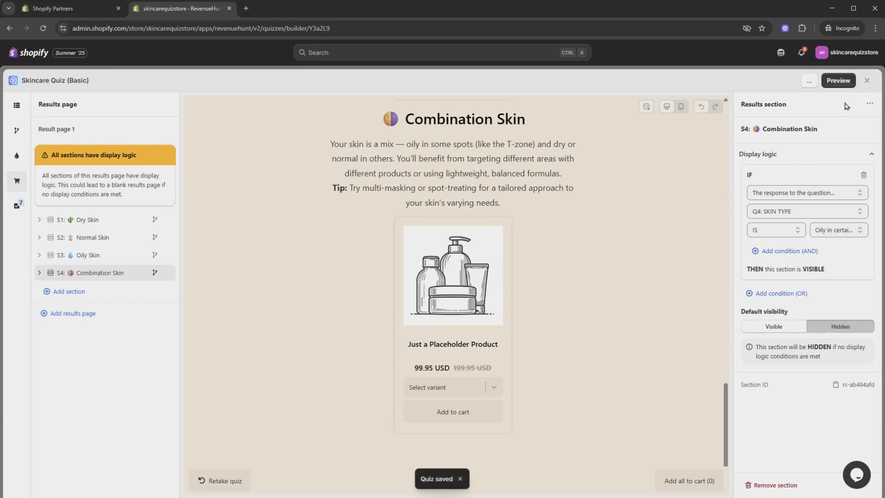
{"action": "left_click", "coordinate": [845, 87]}
{"action": "left_click", "coordinate": [349, 278]}
{"action": "type", "text": "Paulina"}
{"action": "key", "text": "Return"}
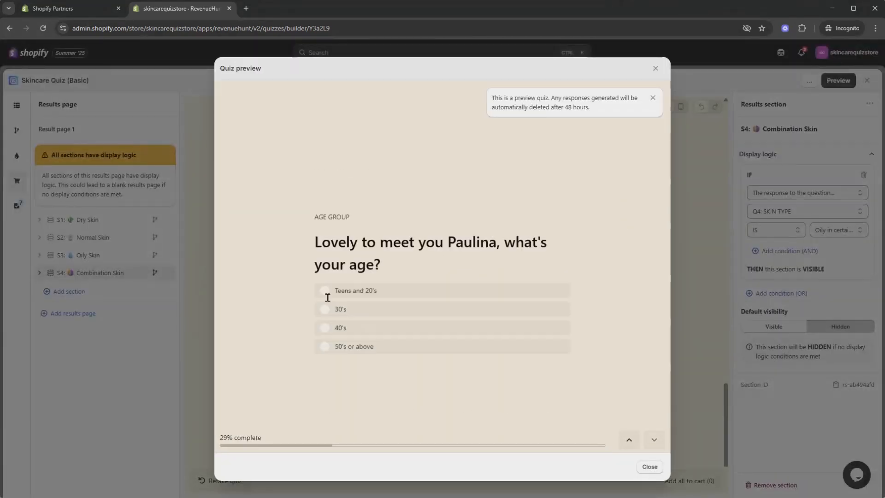
{"action": "left_click", "coordinate": [326, 297]}
{"action": "left_click", "coordinate": [507, 322]}
{"action": "left_click", "coordinate": [416, 249]}
{"action": "left_click", "coordinate": [416, 248]}
{"action": "left_click", "coordinate": [341, 356]}
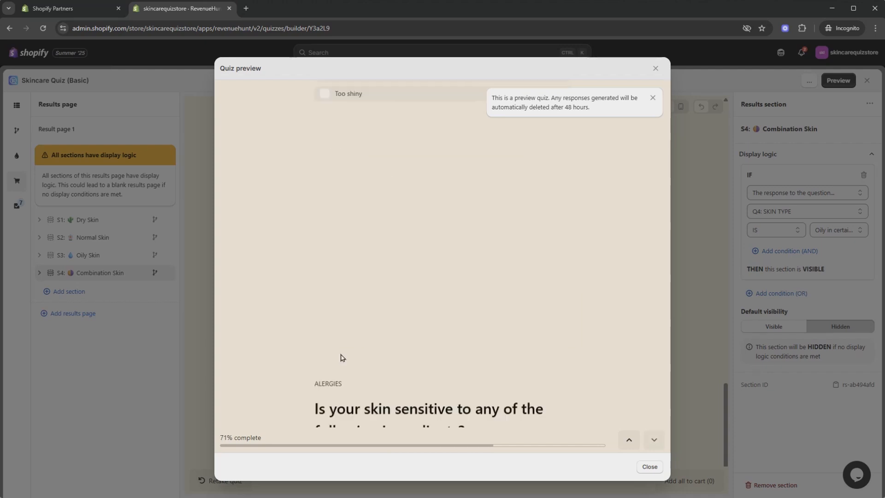
{"action": "left_click", "coordinate": [366, 263]}
{"action": "left_click", "coordinate": [365, 242]}
{"action": "left_click", "coordinate": [363, 223]}
{"action": "left_click", "coordinate": [335, 363]}
{"action": "left_click", "coordinate": [363, 283]}
{"action": "left_click", "coordinate": [372, 261]}
{"action": "left_click", "coordinate": [357, 341]}
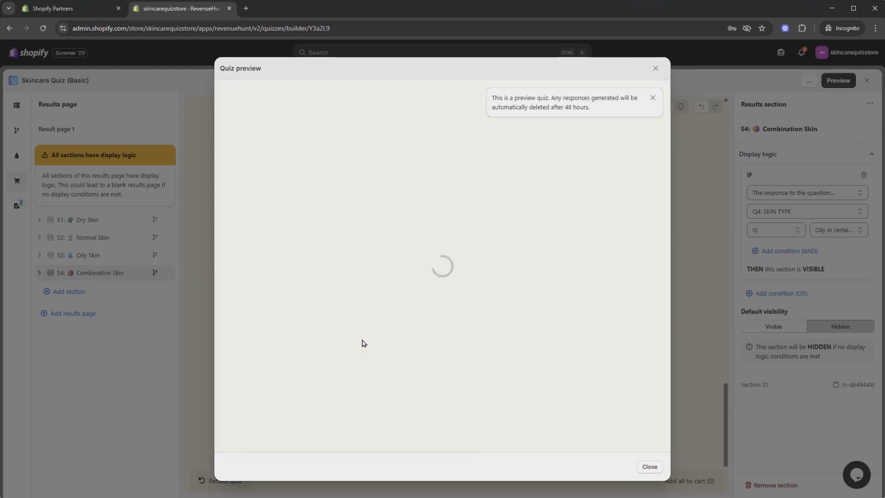
{"action": "scroll", "coordinate": [641, 206], "scroll_direction": "down", "scroll_amount": 1}
{"action": "scroll", "coordinate": [567, 267], "scroll_direction": "up", "scroll_amount": 1}
{"action": "scroll", "coordinate": [549, 282], "scroll_direction": "down", "scroll_amount": 2}
{"action": "left_click", "coordinate": [259, 436]}
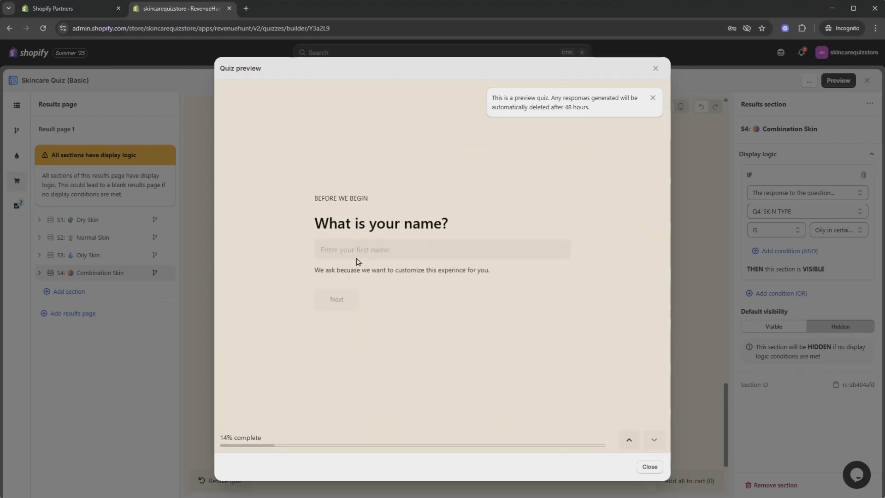
{"action": "left_click", "coordinate": [358, 257]}
{"action": "left_click", "coordinate": [391, 280]}
{"action": "left_click", "coordinate": [339, 300]}
{"action": "left_click", "coordinate": [356, 288]}
{"action": "left_click", "coordinate": [410, 371]}
{"action": "left_click", "coordinate": [361, 281]}
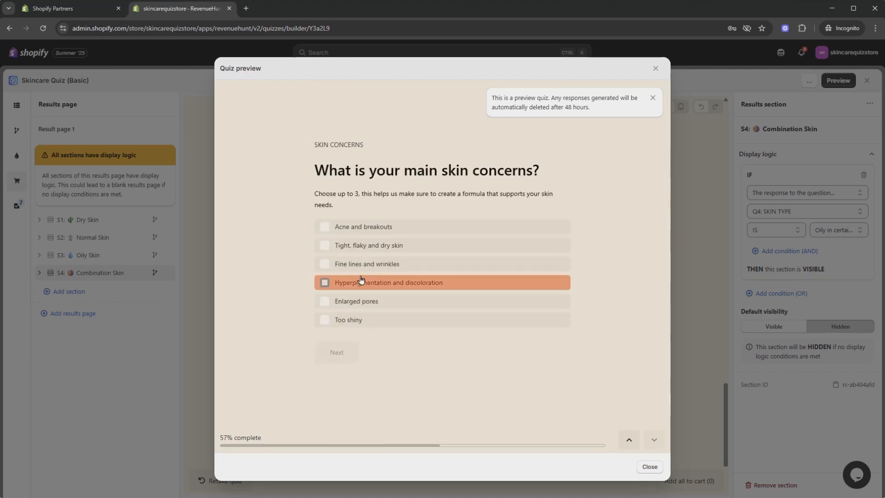
{"action": "left_click", "coordinate": [361, 264]}
{"action": "left_click", "coordinate": [360, 246]}
{"action": "left_click", "coordinate": [338, 352]}
{"action": "left_click", "coordinate": [340, 318]}
{"action": "left_click", "coordinate": [342, 299]}
{"action": "left_click", "coordinate": [338, 367]}
{"action": "left_click", "coordinate": [370, 258]}
{"action": "left_click", "coordinate": [344, 337]}
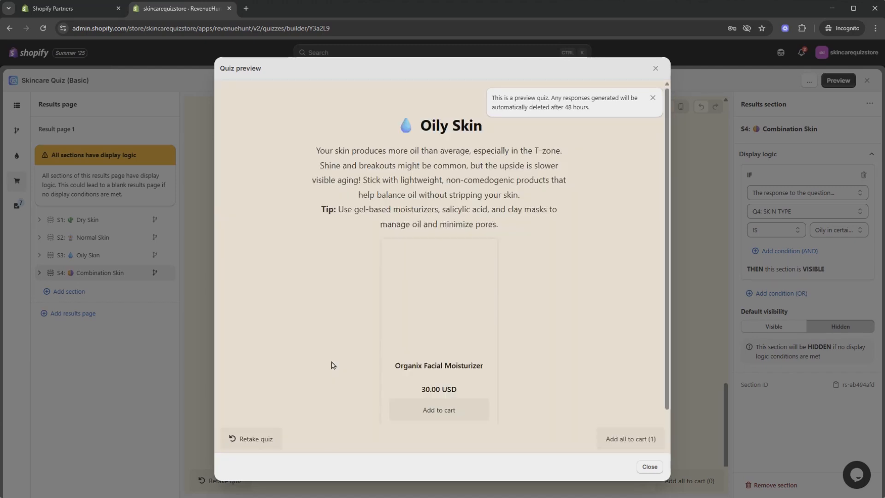
{"action": "scroll", "coordinate": [580, 309], "scroll_direction": "down", "scroll_amount": 1}
{"action": "scroll", "coordinate": [581, 310], "scroll_direction": "up", "scroll_amount": 1}
{"action": "left_click", "coordinate": [655, 69]}
{"action": "left_click", "coordinate": [103, 219]}
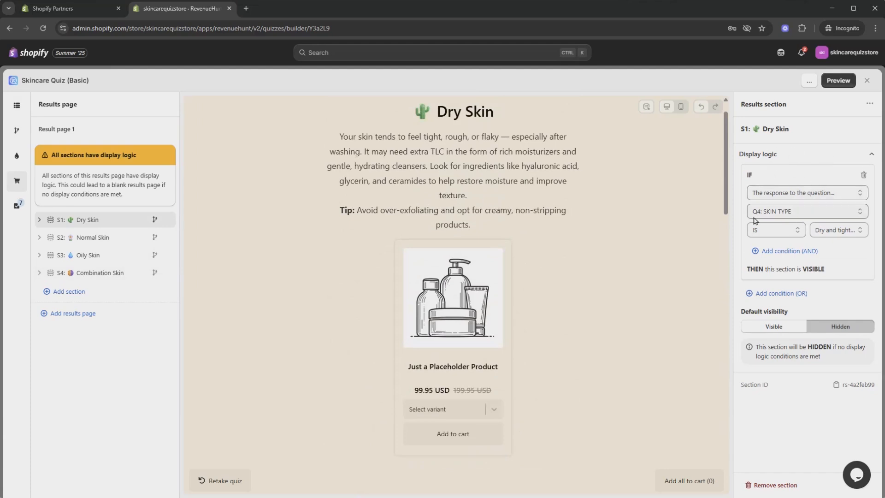
Step: Add an OR condition to Dry Skin: Q3: AGE GROUP is Teens and 20's
{"action": "left_click", "coordinate": [789, 293]}
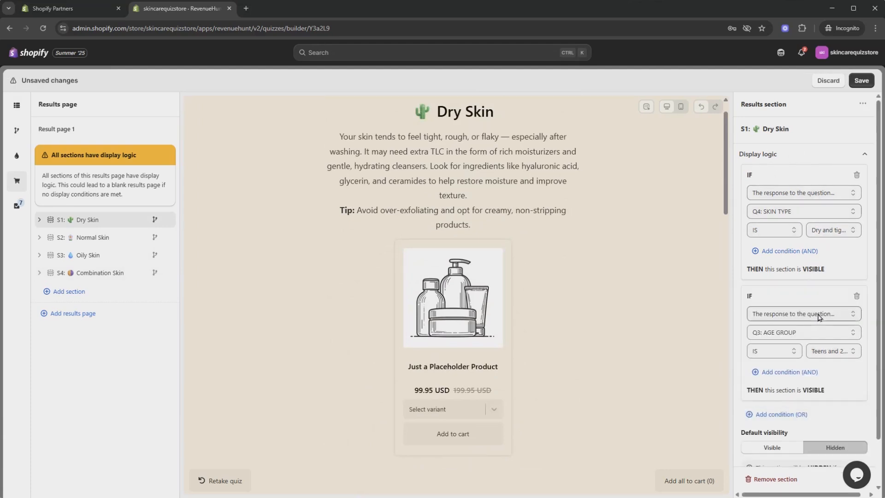
{"action": "left_click", "coordinate": [810, 334]}
{"action": "left_click", "coordinate": [796, 348]}
{"action": "left_click", "coordinate": [836, 355]}
{"action": "left_click", "coordinate": [839, 355]}
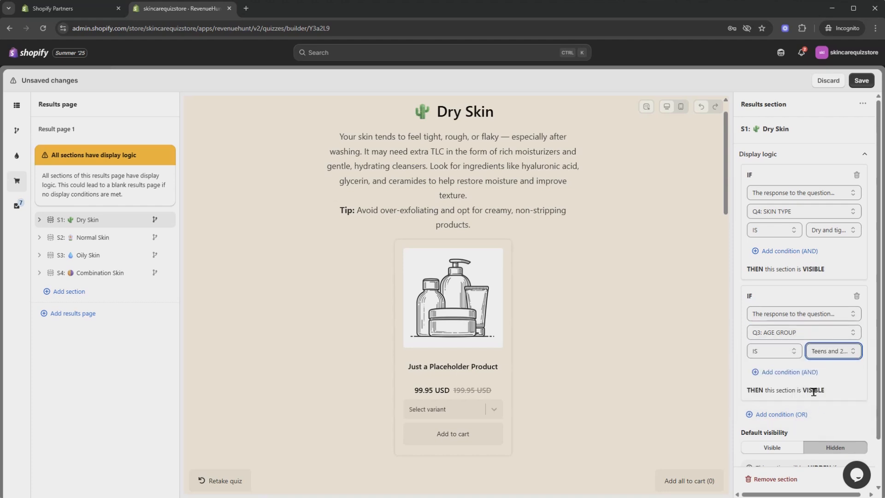
{"action": "scroll", "coordinate": [819, 389], "scroll_direction": "down", "scroll_amount": 2}
{"action": "scroll", "coordinate": [825, 387], "scroll_direction": "up", "scroll_amount": 2}
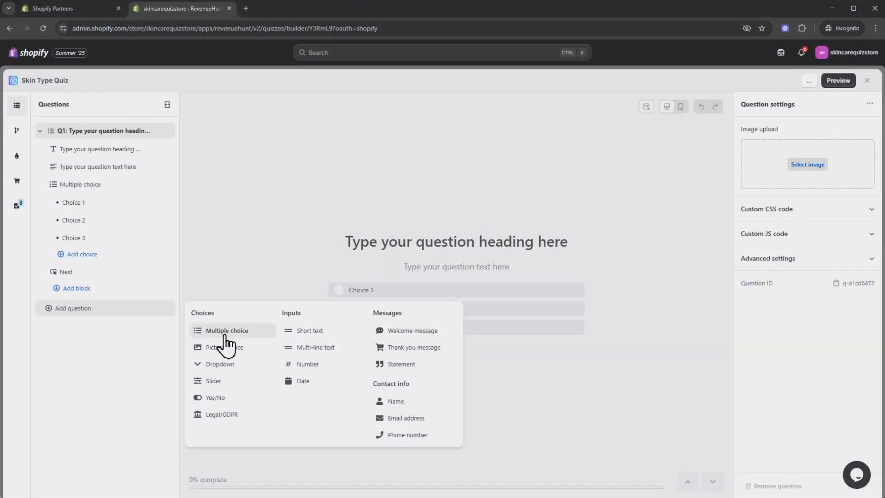
Step: Add a second multiple-choice question and set Q1 Choice 1's score to 1
{"action": "left_click", "coordinate": [217, 333]}
{"action": "left_click", "coordinate": [39, 308]}
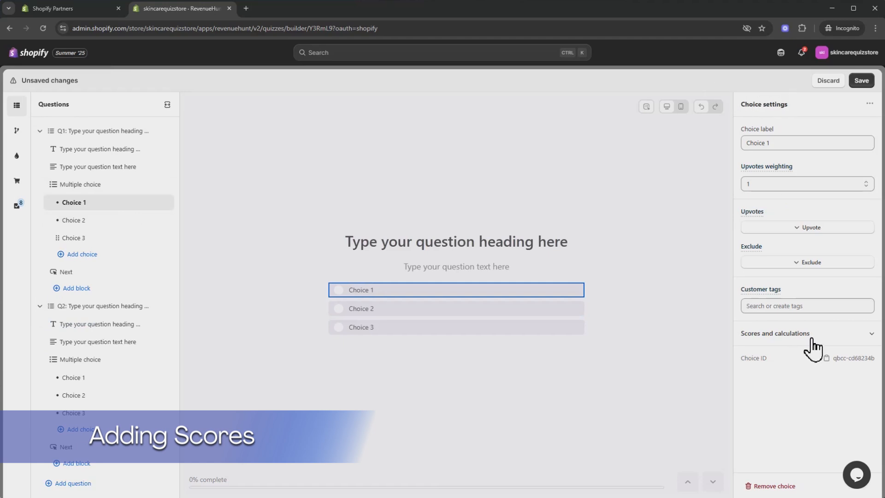
{"action": "left_click", "coordinate": [839, 335]}
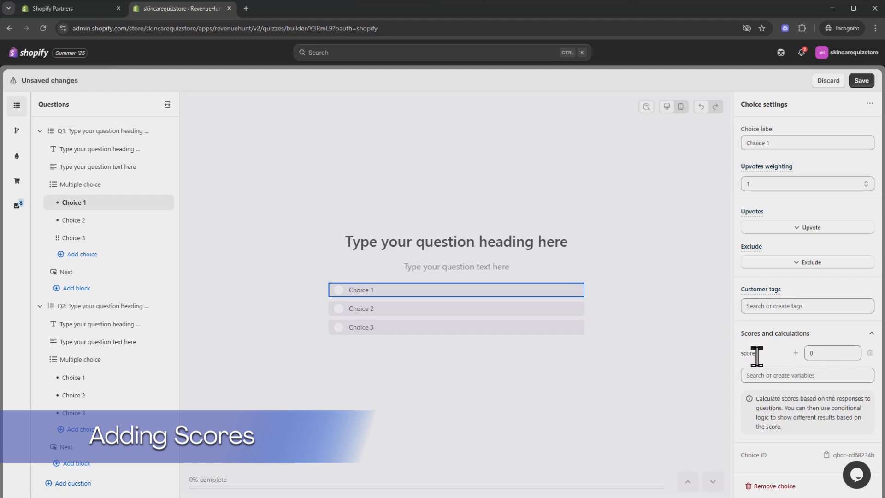
{"action": "left_click", "coordinate": [855, 351]}
{"action": "left_click", "coordinate": [855, 356]}
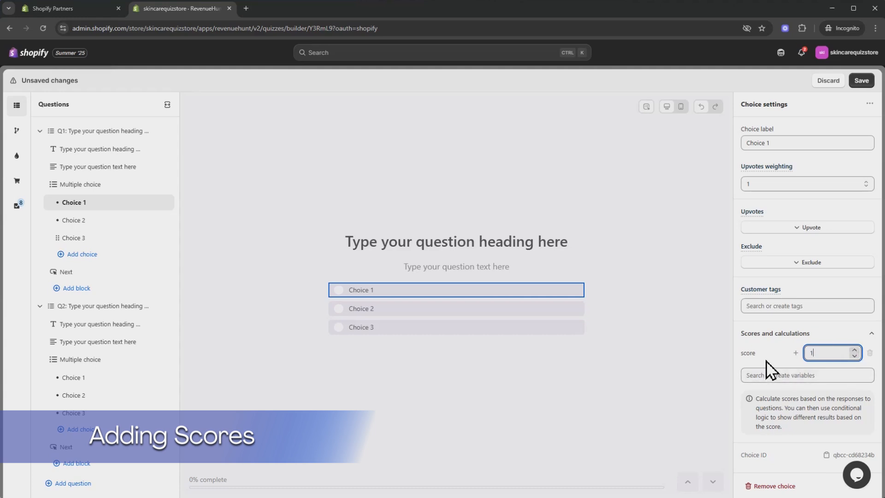
Step: Review the scoring of Q1 Choices 2 and 3 and Q2's first choice
{"action": "left_click", "coordinate": [115, 222]}
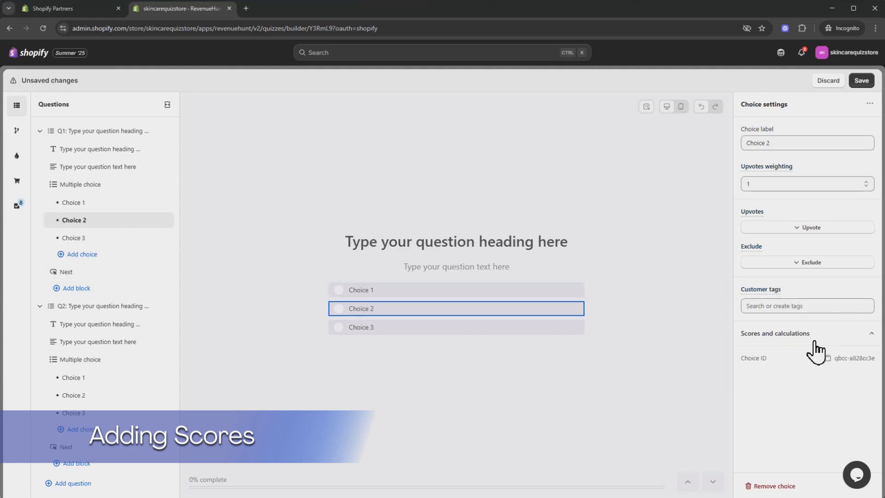
{"action": "left_click", "coordinate": [69, 238]}
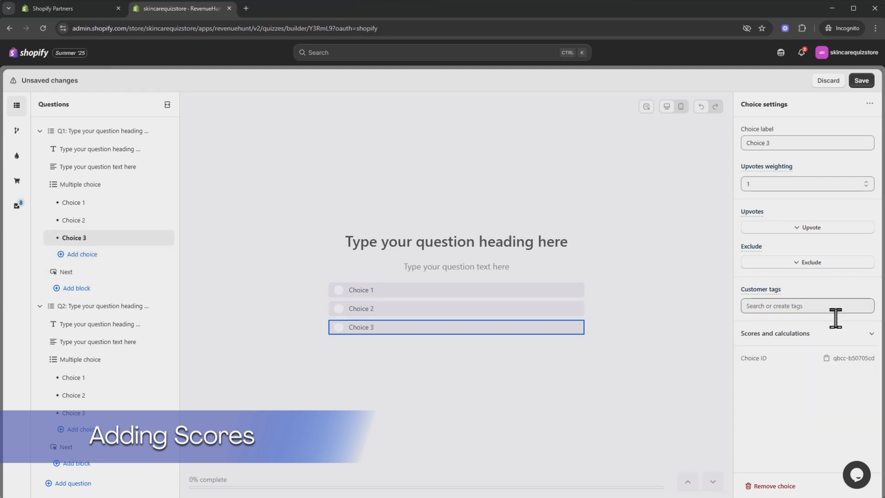
{"action": "left_click", "coordinate": [86, 381]}
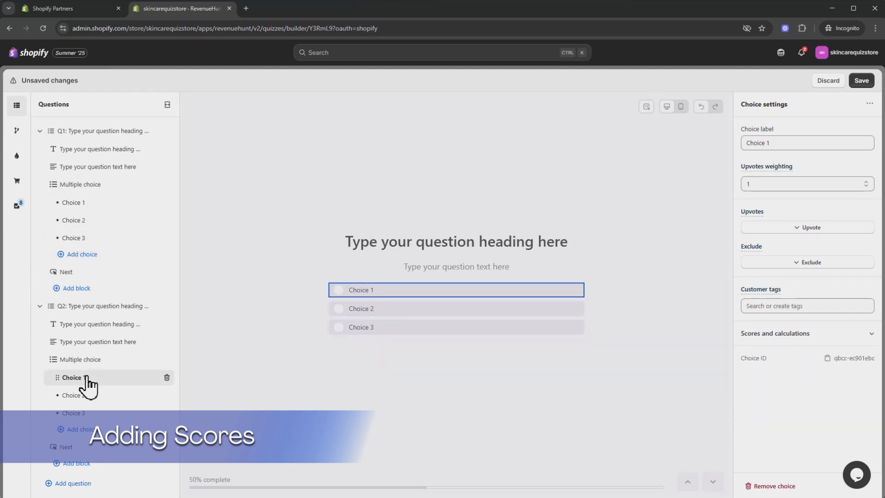
{"action": "left_click", "coordinate": [792, 334]}
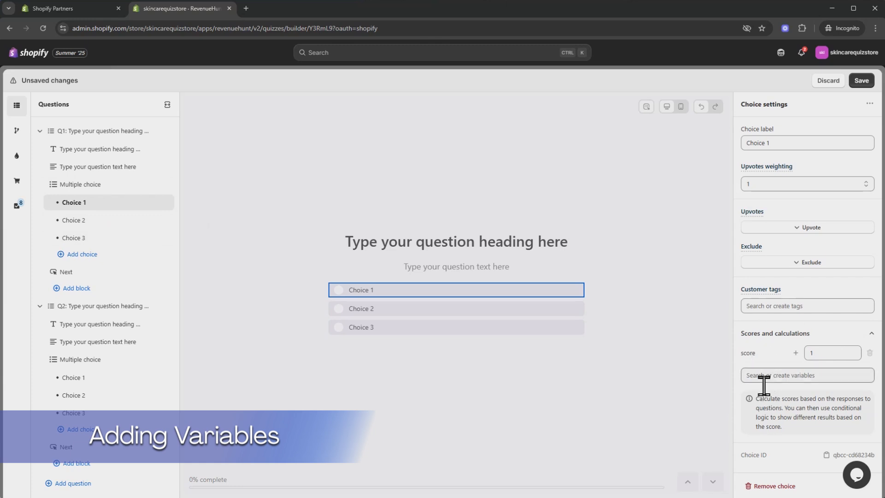
Step: Create variable1 for Choice 1 and set its value to 1
{"action": "left_click", "coordinate": [855, 377]}
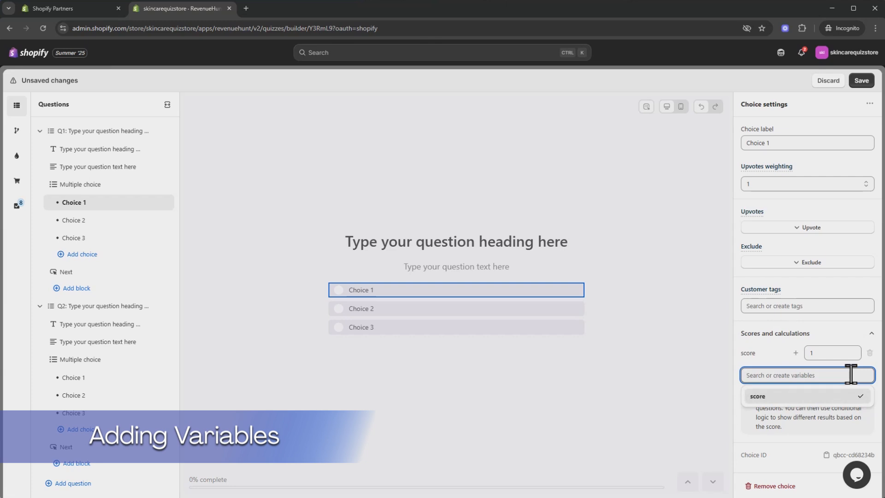
{"action": "type", "text": "variable1"}
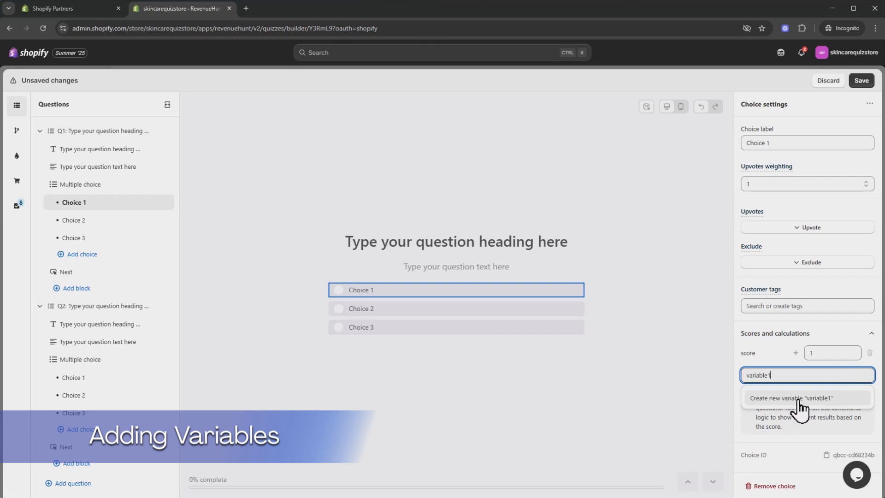
{"action": "left_click", "coordinate": [831, 399]}
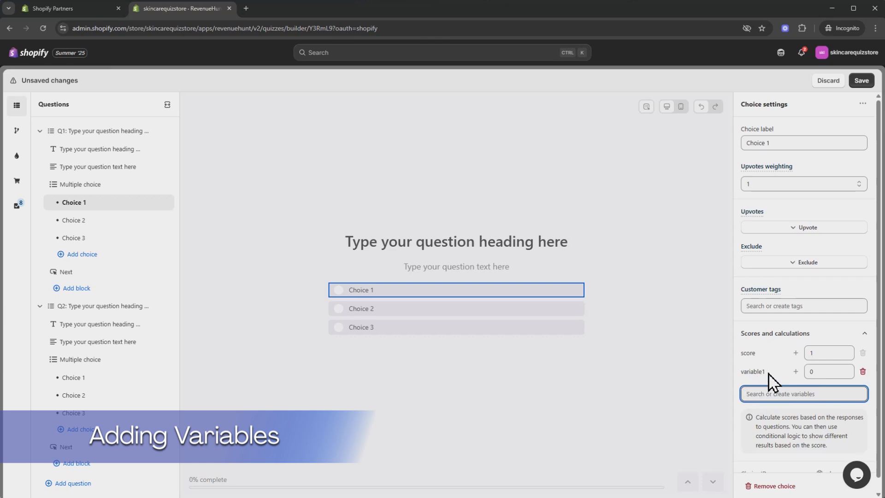
{"action": "left_click", "coordinate": [848, 369]}
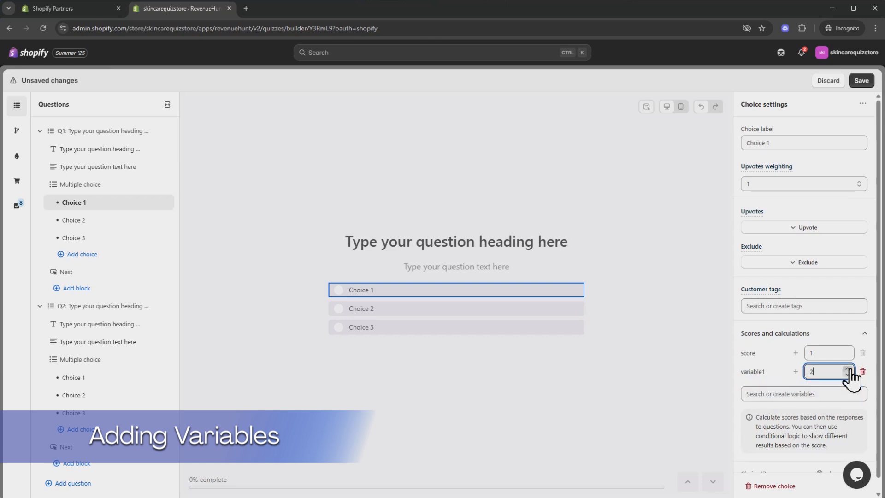
{"action": "left_click", "coordinate": [849, 369]}
{"action": "left_click", "coordinate": [848, 368]}
{"action": "left_click", "coordinate": [769, 394]}
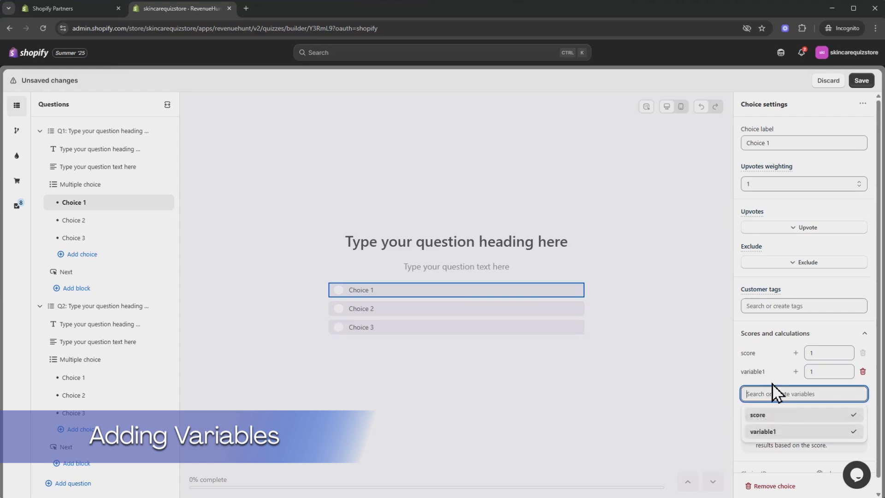
Step: Create variable2 for Choice 2 and set its value to 1
{"action": "left_click", "coordinate": [79, 221]}
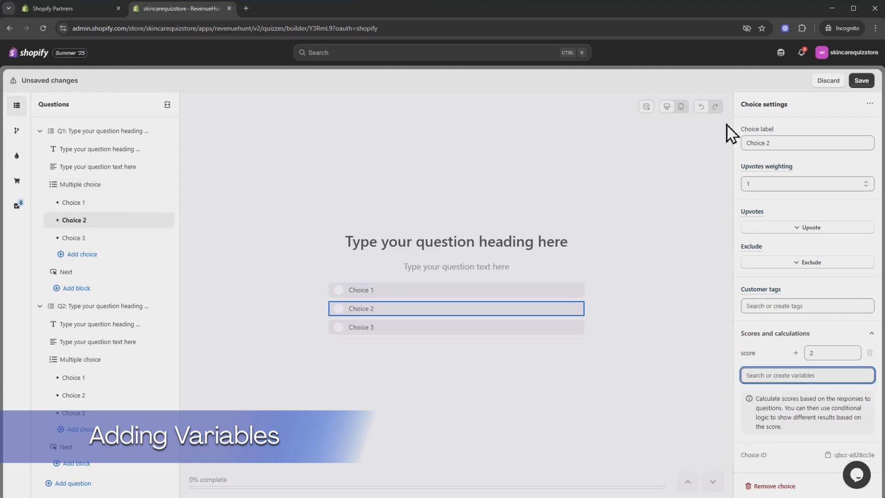
{"action": "left_click", "coordinate": [767, 376]}
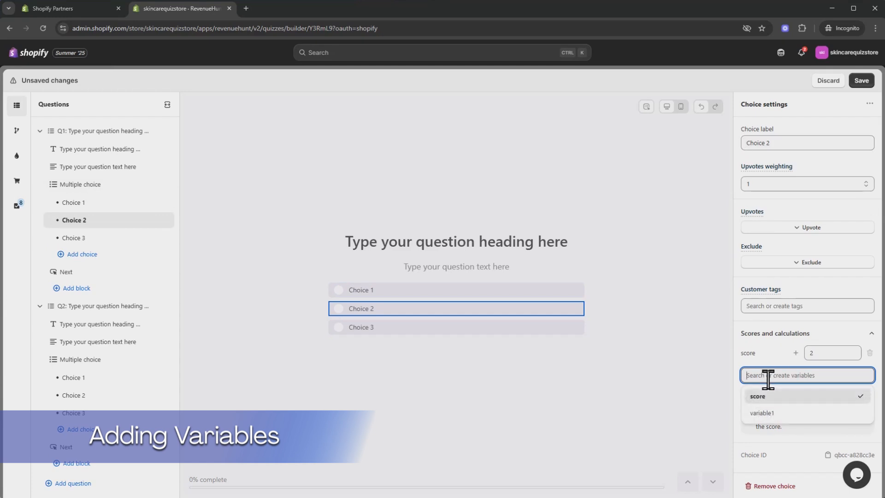
{"action": "type", "text": "variabl"}
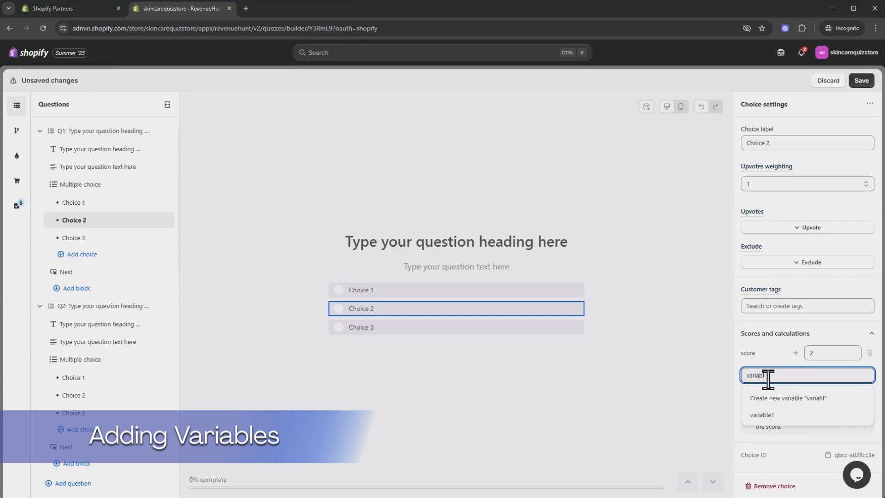
{"action": "type", "text": "e2"}
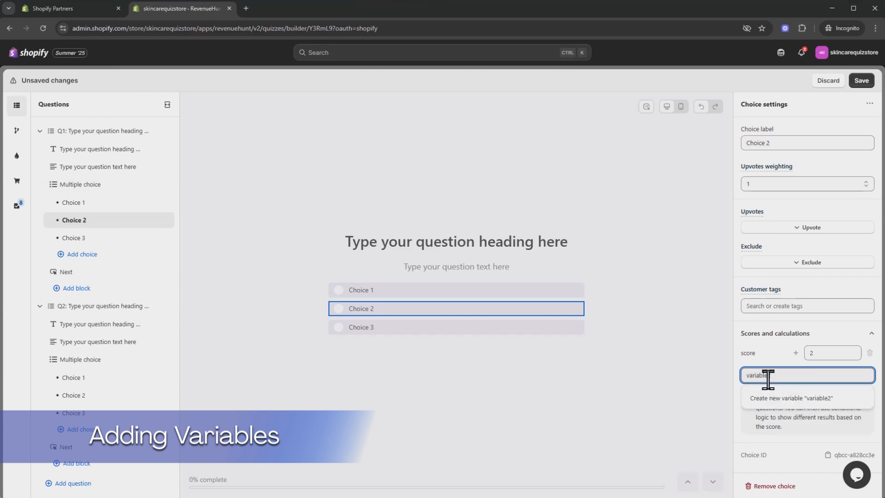
{"action": "left_click", "coordinate": [790, 399]}
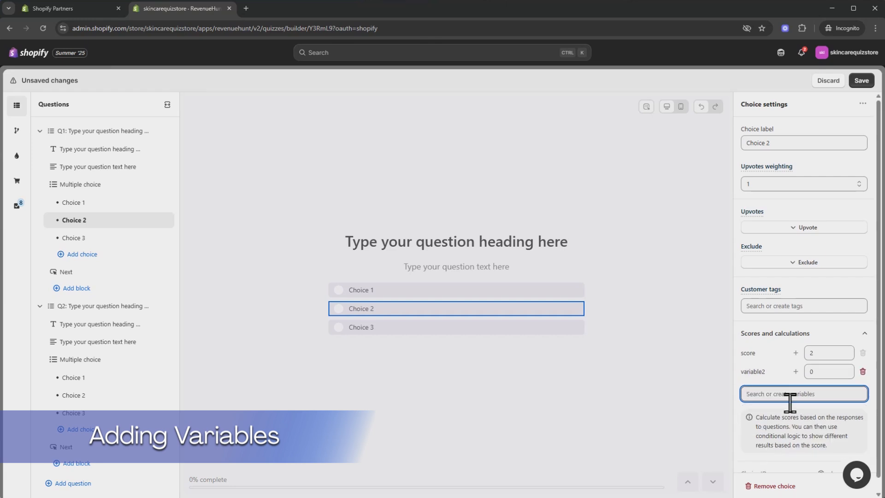
{"action": "left_click", "coordinate": [846, 371]}
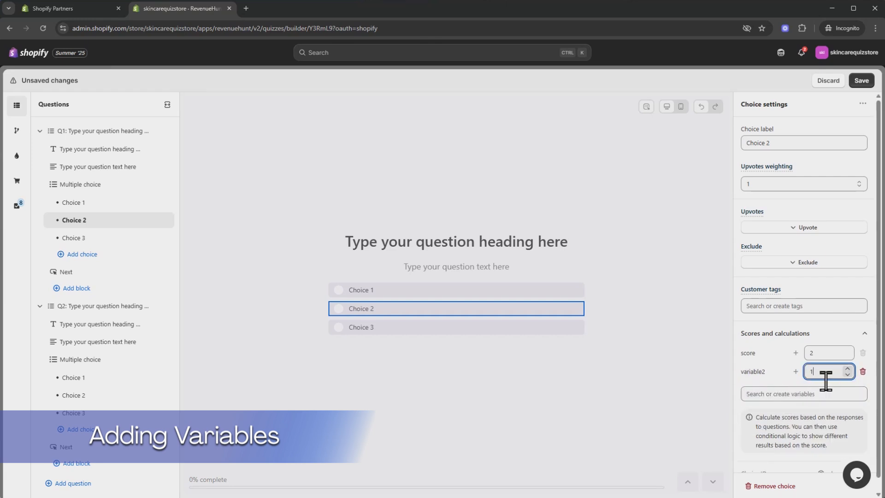
Step: Create a new variable3 for Choice 3
{"action": "left_click", "coordinate": [86, 238]}
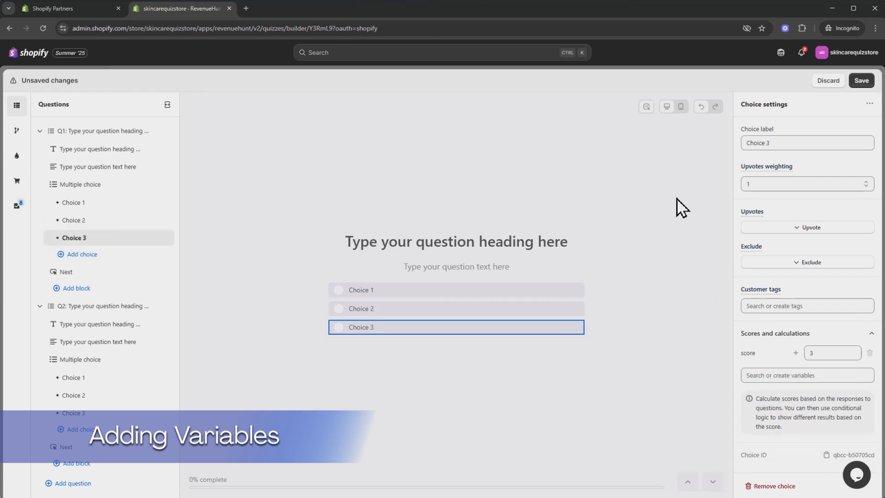
{"action": "left_click", "coordinate": [786, 376]}
{"action": "type", "text": "variab"}
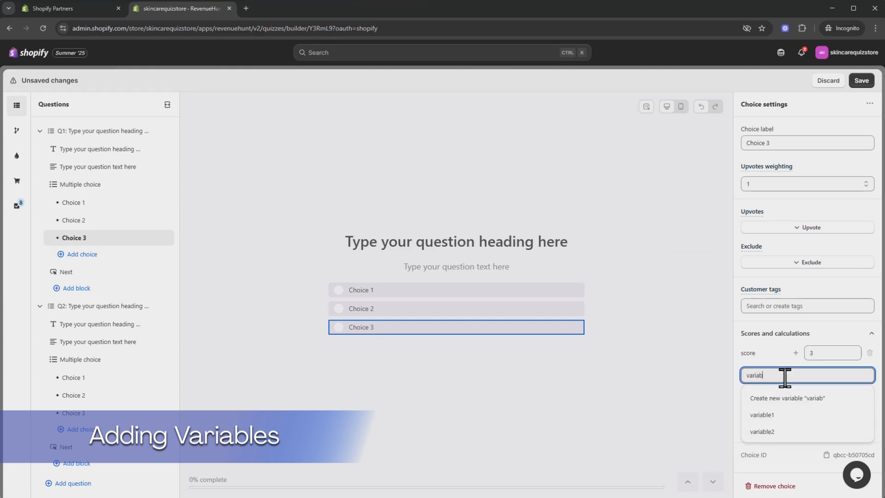
{"action": "type", "text": "le3"}
{"action": "left_click", "coordinate": [825, 400]}
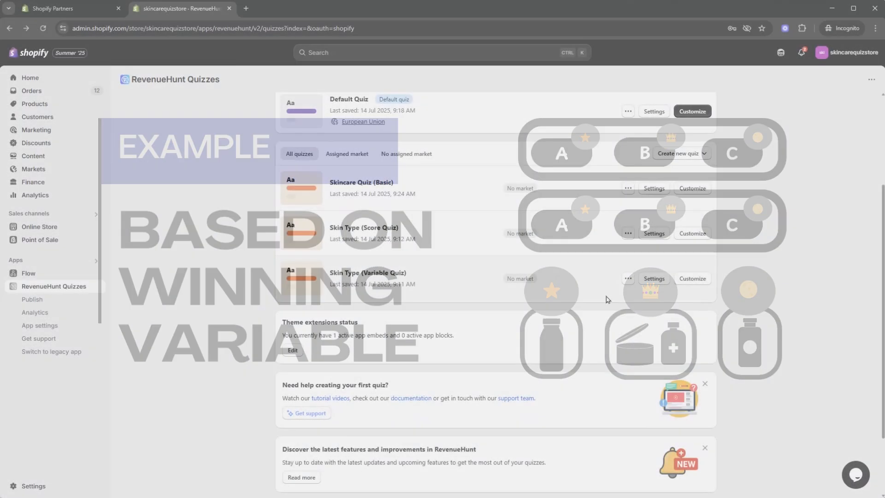
Step: Customize Skin Type (Variable Quiz), review the Tight or flaky choice's variables, then open Results
{"action": "left_click", "coordinate": [691, 278]}
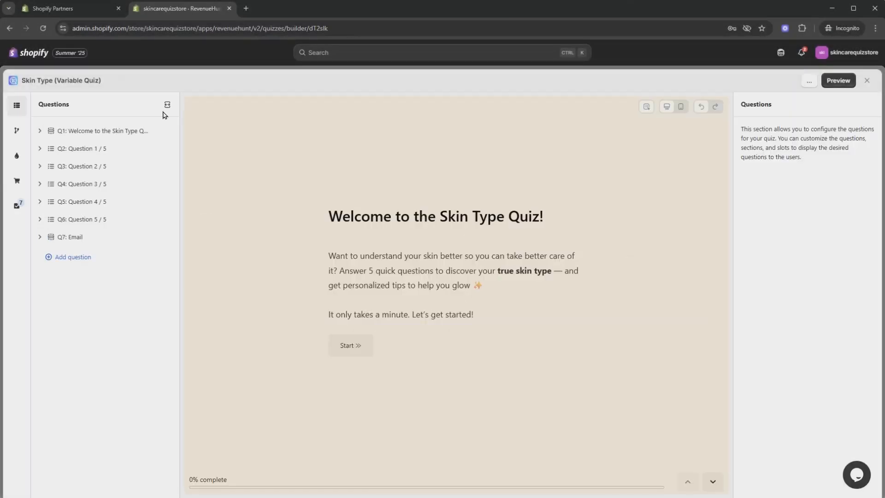
{"action": "left_click", "coordinate": [168, 105]}
{"action": "scroll", "coordinate": [415, 184], "scroll_direction": "down", "scroll_amount": 2}
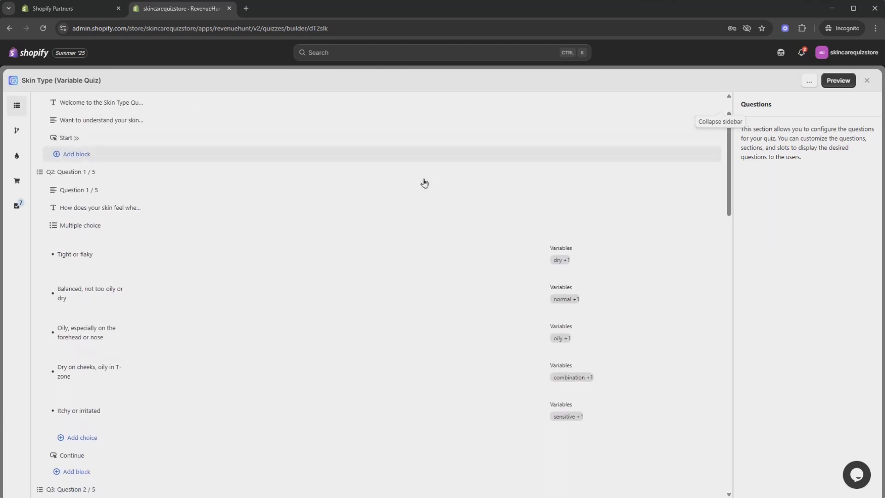
{"action": "left_click", "coordinate": [419, 199]}
{"action": "scroll", "coordinate": [786, 326], "scroll_direction": "down", "scroll_amount": 1}
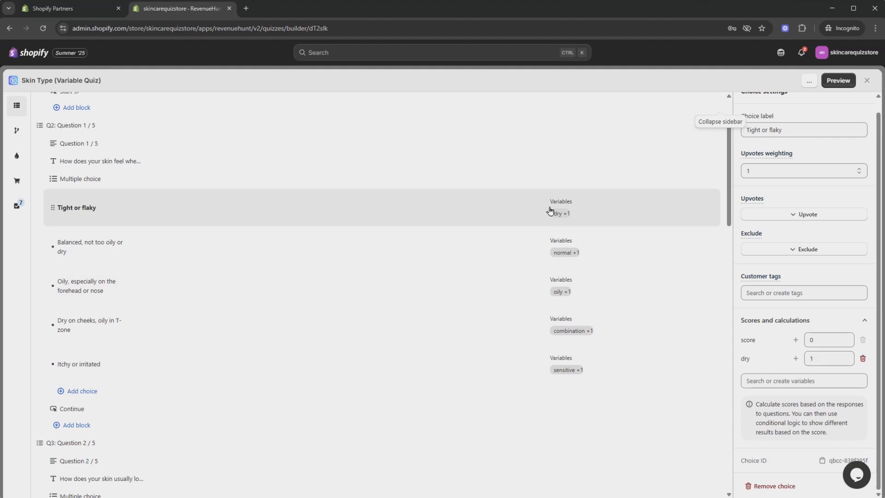
{"action": "scroll", "coordinate": [553, 212], "scroll_direction": "down", "scroll_amount": 5}
{"action": "scroll", "coordinate": [596, 305], "scroll_direction": "down", "scroll_amount": 4}
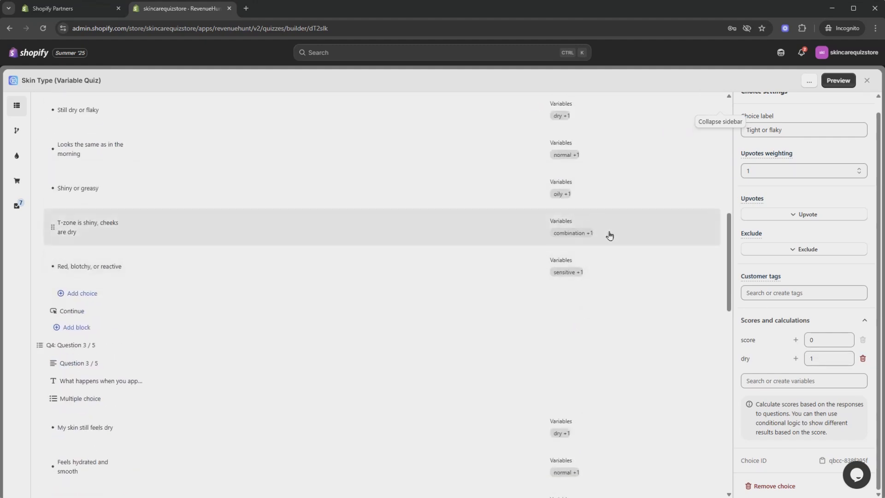
{"action": "scroll", "coordinate": [609, 235], "scroll_direction": "down", "scroll_amount": 6}
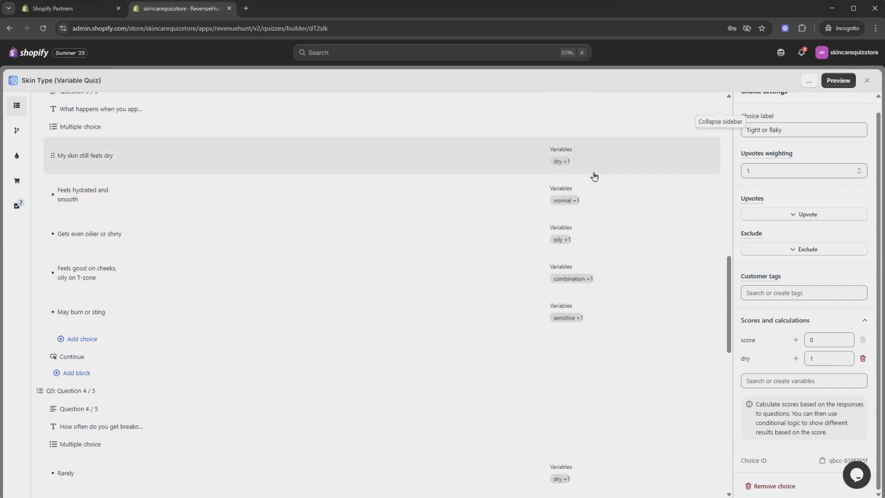
{"action": "left_click", "coordinate": [16, 180]}
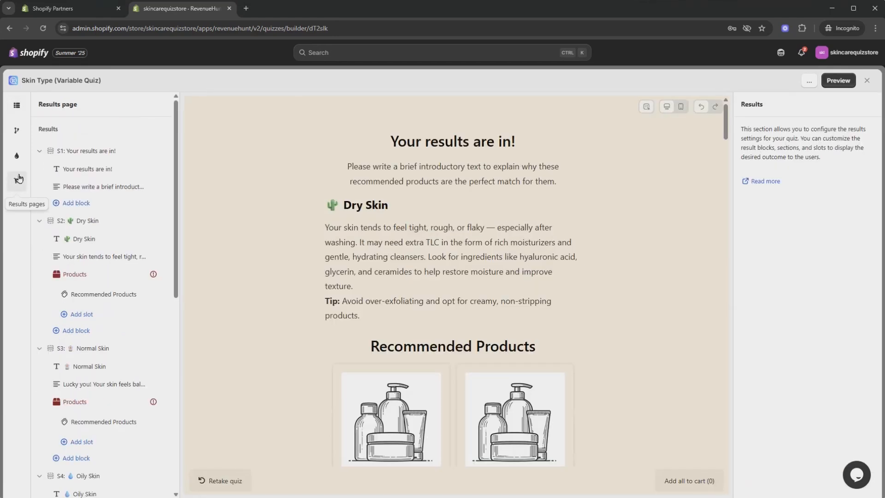
Step: Collapse all six result sections in the results outline
{"action": "left_click", "coordinate": [40, 151]}
{"action": "left_click", "coordinate": [40, 168]}
{"action": "left_click", "coordinate": [40, 186]}
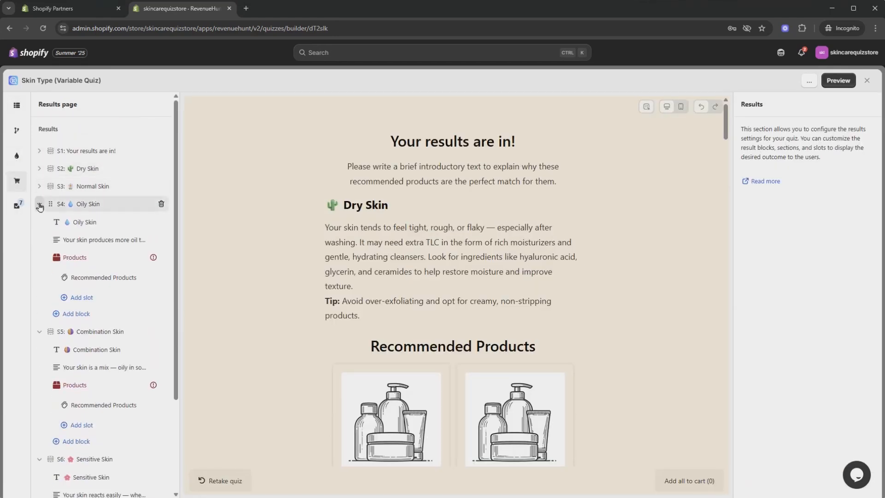
{"action": "left_click", "coordinate": [39, 204]}
{"action": "left_click", "coordinate": [39, 221]}
{"action": "left_click", "coordinate": [39, 239]}
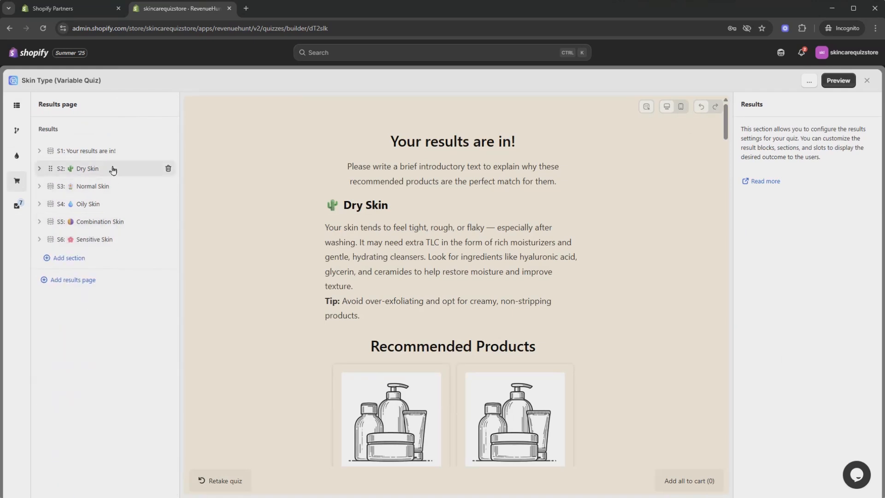
Step: Show the Dry Skin result only when dry is the highest-scoring variable
{"action": "left_click", "coordinate": [66, 166]}
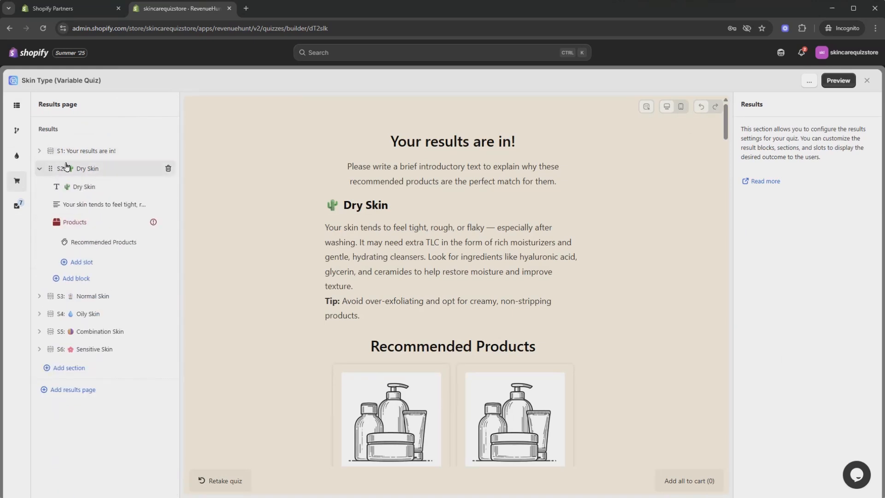
{"action": "left_click", "coordinate": [106, 174]}
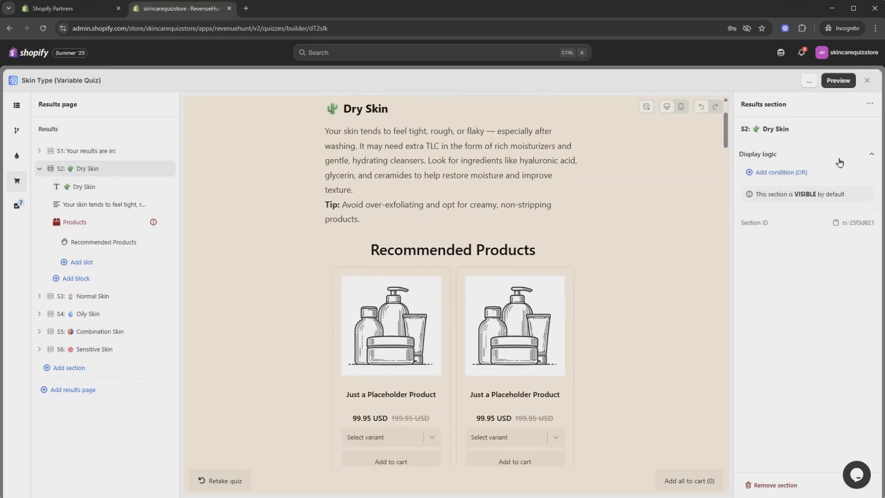
{"action": "left_click", "coordinate": [801, 174]}
{"action": "left_click", "coordinate": [820, 194]}
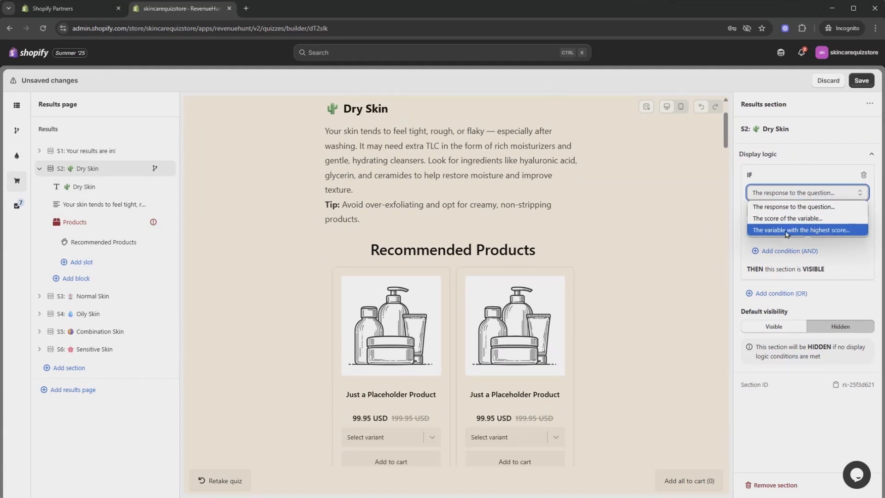
{"action": "left_click", "coordinate": [786, 230]}
{"action": "left_click", "coordinate": [834, 211]}
{"action": "left_click", "coordinate": [831, 233]}
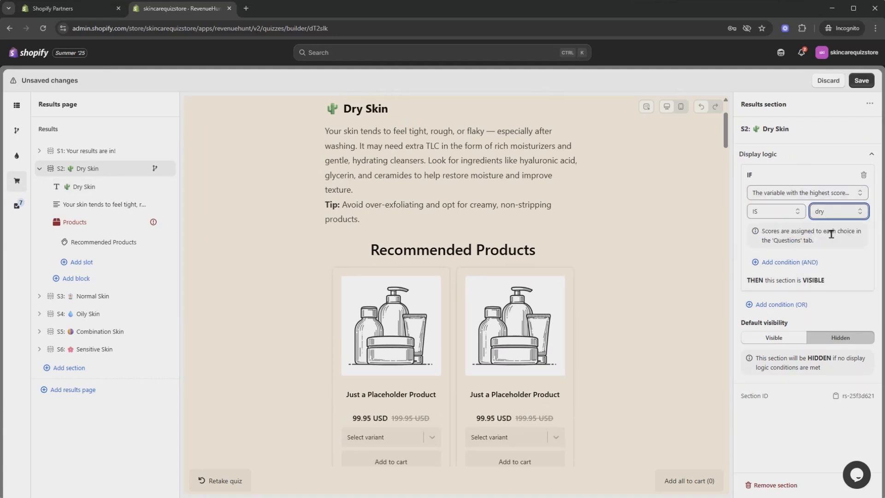
Step: Show the Normal Skin result only when normal is the highest-scoring variable
{"action": "left_click", "coordinate": [92, 296]}
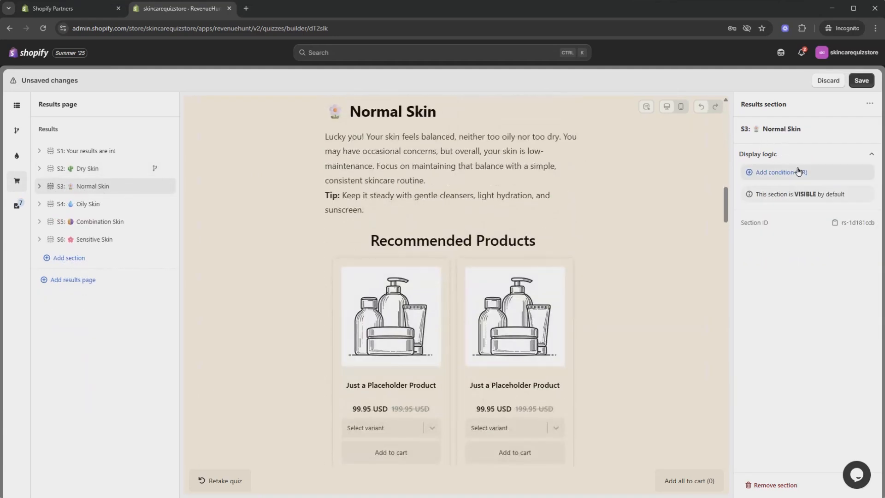
{"action": "left_click", "coordinate": [779, 170]}
{"action": "left_click", "coordinate": [807, 193]}
{"action": "left_click", "coordinate": [799, 230]}
{"action": "left_click", "coordinate": [835, 211]}
Step: Show the Oily Skin result only when oily is the highest-scoring variable
{"action": "left_click", "coordinate": [831, 245]}
{"action": "left_click", "coordinate": [109, 203]}
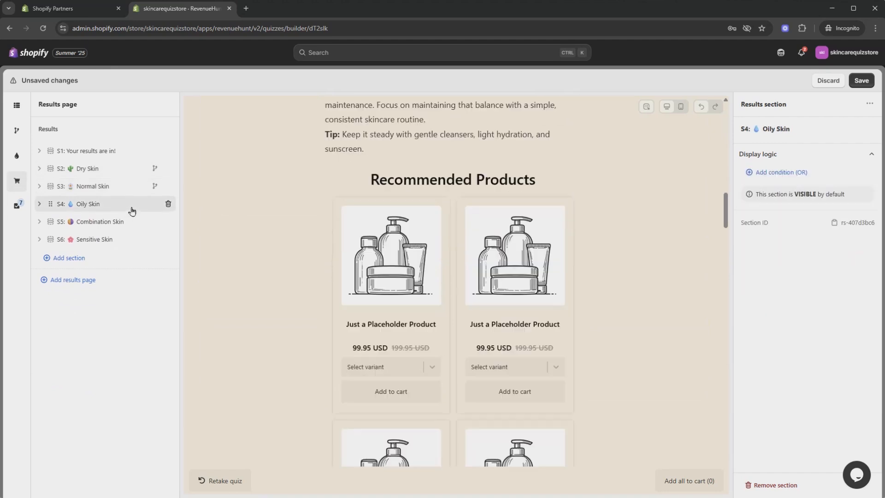
{"action": "left_click", "coordinate": [779, 170]}
{"action": "left_click", "coordinate": [817, 193]}
{"action": "left_click", "coordinate": [799, 230]}
{"action": "left_click", "coordinate": [834, 211]}
Step: Show Combination Skin only when combination is the highest-scoring variable
{"action": "left_click", "coordinate": [831, 256]}
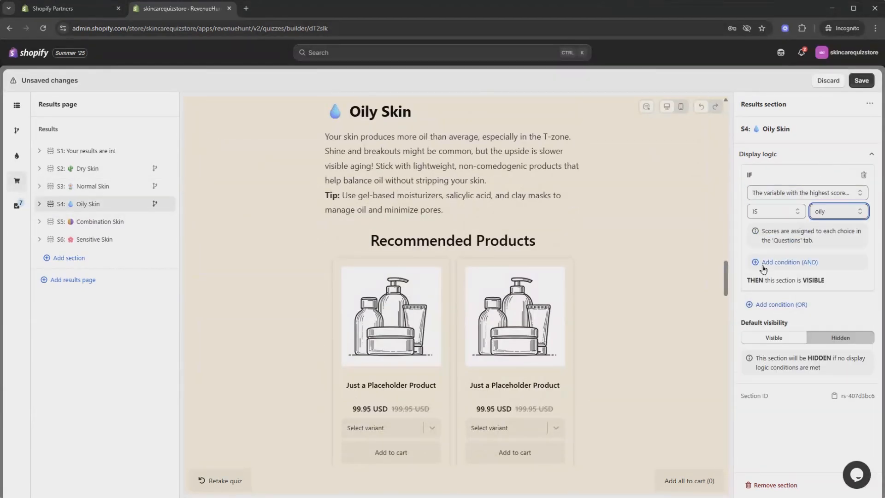
{"action": "left_click", "coordinate": [125, 222]}
{"action": "left_click", "coordinate": [817, 193]}
{"action": "left_click", "coordinate": [799, 230]}
{"action": "left_click", "coordinate": [835, 211]}
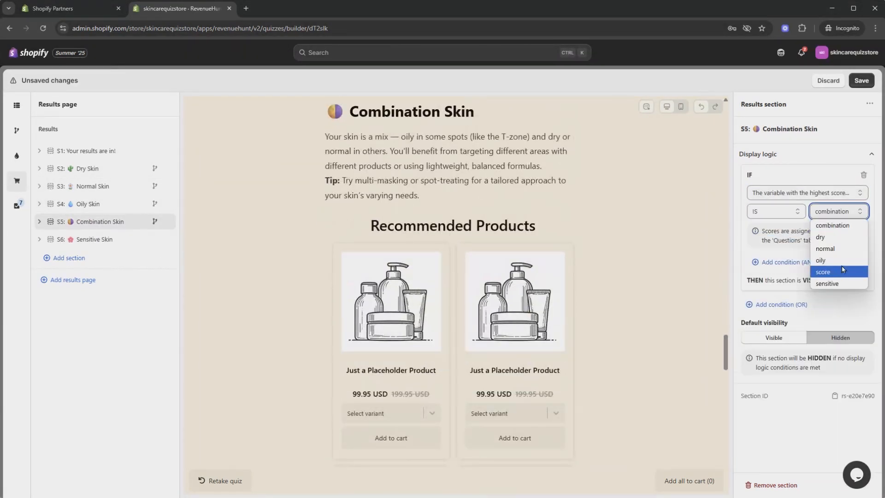
{"action": "left_click", "coordinate": [846, 227]}
Step: Show Sensitive Skin only when sensitive scores highest, then save the quiz
{"action": "left_click", "coordinate": [117, 244]}
{"action": "left_click", "coordinate": [779, 170]}
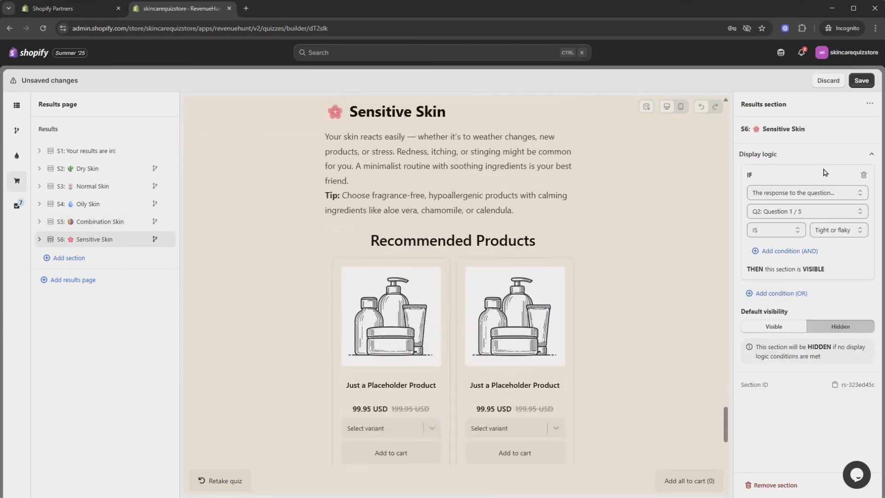
{"action": "left_click", "coordinate": [817, 193]}
{"action": "left_click", "coordinate": [799, 230]}
{"action": "left_click", "coordinate": [834, 211]}
{"action": "left_click", "coordinate": [839, 287]}
{"action": "left_click", "coordinate": [861, 81]}
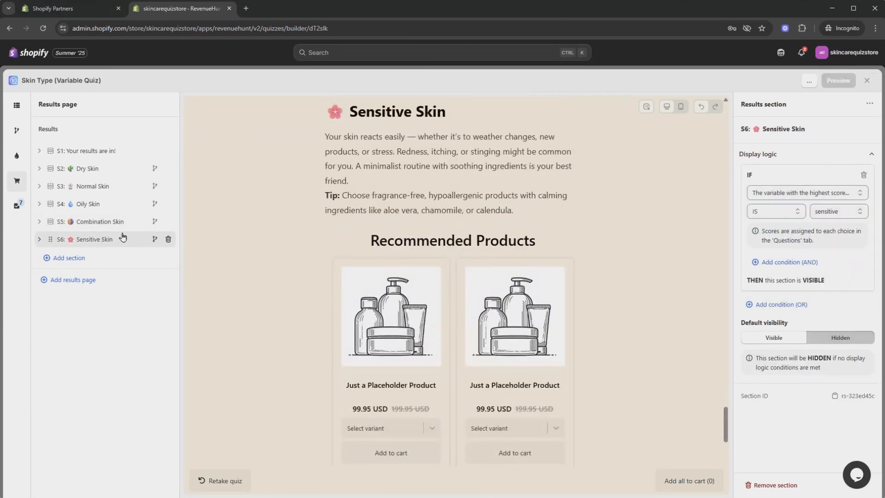
Step: Set the Dry Skin products block's recommendation system to Fixed recommendations
{"action": "left_click", "coordinate": [39, 168]}
{"action": "left_click", "coordinate": [132, 223]}
{"action": "scroll", "coordinate": [452, 277], "scroll_direction": "up", "scroll_amount": 8}
{"action": "left_click", "coordinate": [804, 180]}
{"action": "left_click", "coordinate": [779, 203]}
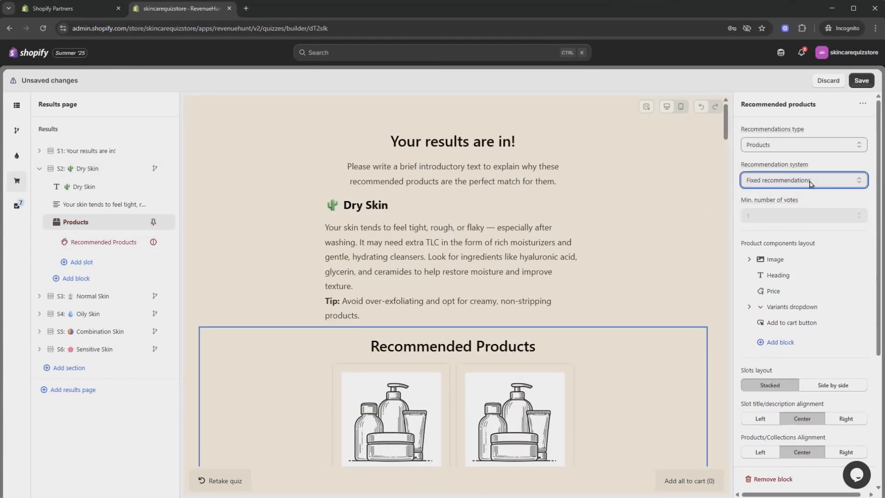
Step: Add fixed Dry Skin recommendations such as All Natural Face Cleanser and Aloe Soothing Toner
{"action": "left_click", "coordinate": [104, 242]}
{"action": "left_click", "coordinate": [806, 421]}
{"action": "left_click", "coordinate": [761, 339]}
{"action": "left_click", "coordinate": [565, 470]}
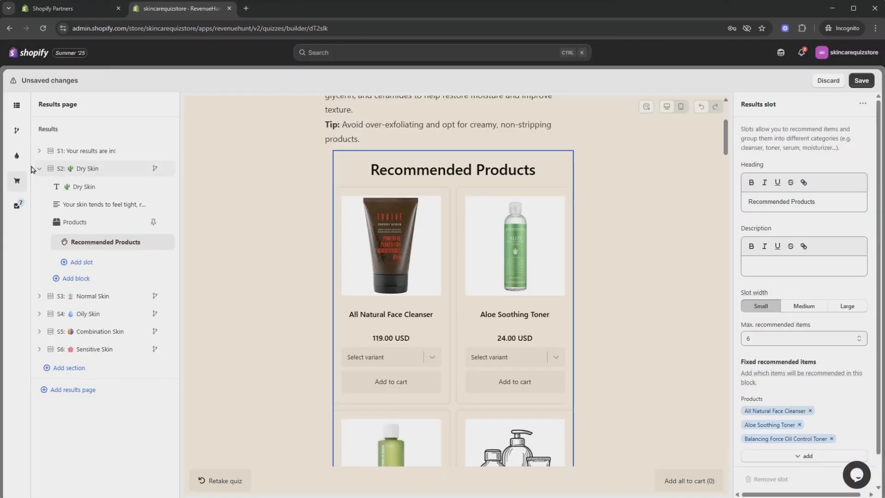
Step: Switch Normal Skin to fixed recommendations and pick its recommended products
{"action": "left_click", "coordinate": [39, 168]}
{"action": "left_click", "coordinate": [39, 186]}
{"action": "left_click", "coordinate": [101, 239]}
{"action": "left_click", "coordinate": [804, 181]}
{"action": "left_click", "coordinate": [105, 260]}
{"action": "left_click", "coordinate": [806, 420]}
{"action": "left_click", "coordinate": [761, 339]}
{"action": "left_click", "coordinate": [565, 470]}
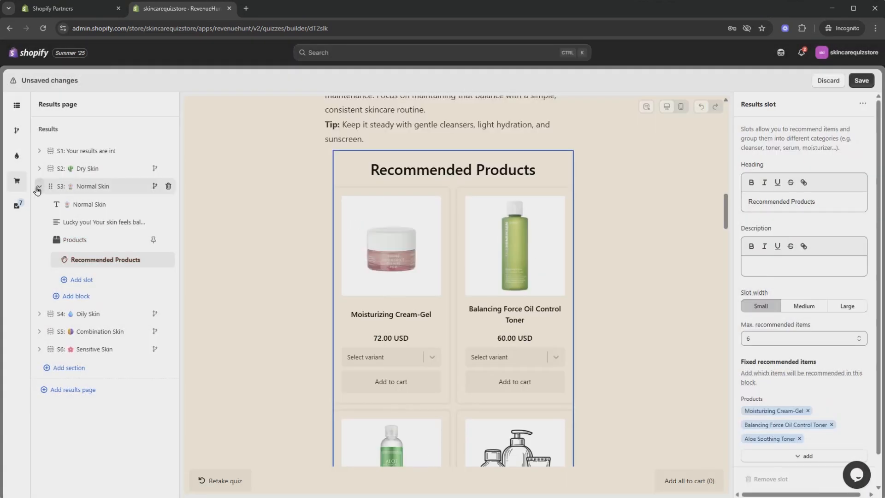
{"action": "left_click", "coordinate": [40, 186]}
Step: Set Oily Skin to fixed recommendations and choose its products
{"action": "left_click", "coordinate": [40, 204]}
{"action": "left_click", "coordinate": [74, 257]}
{"action": "left_click", "coordinate": [804, 180]}
{"action": "left_click", "coordinate": [809, 206]}
{"action": "left_click", "coordinate": [105, 277]}
{"action": "left_click", "coordinate": [806, 421]}
{"action": "left_click", "coordinate": [565, 470]}
Step: Set Combination Skin to fixed recommendations and choose its products
{"action": "left_click", "coordinate": [39, 204]}
{"action": "left_click", "coordinate": [40, 221]}
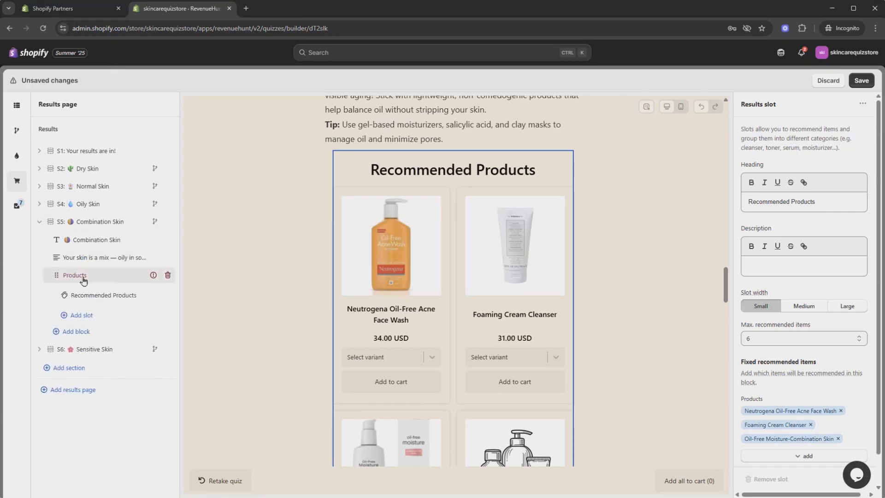
{"action": "left_click", "coordinate": [82, 276]}
{"action": "left_click", "coordinate": [804, 180]}
{"action": "left_click", "coordinate": [809, 207]}
Step: Give Sensitive Skin fixed recommendations with three selected products
{"action": "left_click", "coordinate": [105, 295]}
{"action": "left_click", "coordinate": [807, 421]}
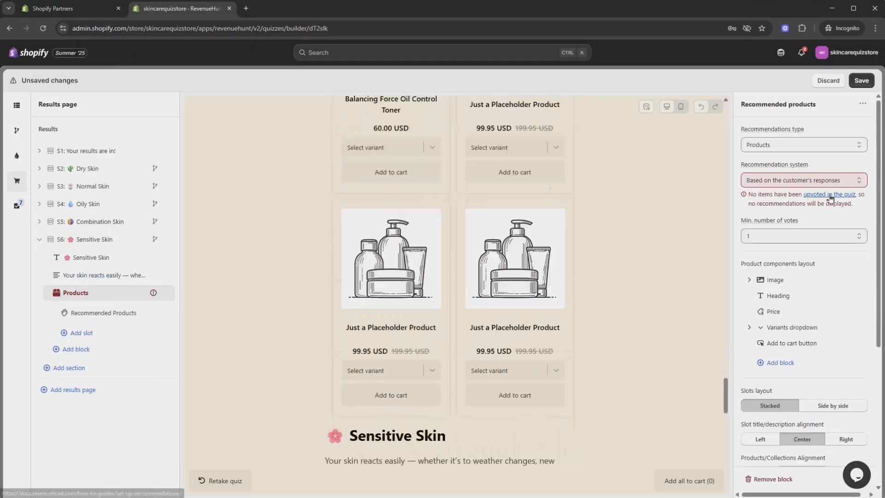
{"action": "left_click", "coordinate": [804, 180]}
{"action": "left_click", "coordinate": [809, 207]}
{"action": "left_click", "coordinate": [104, 313]}
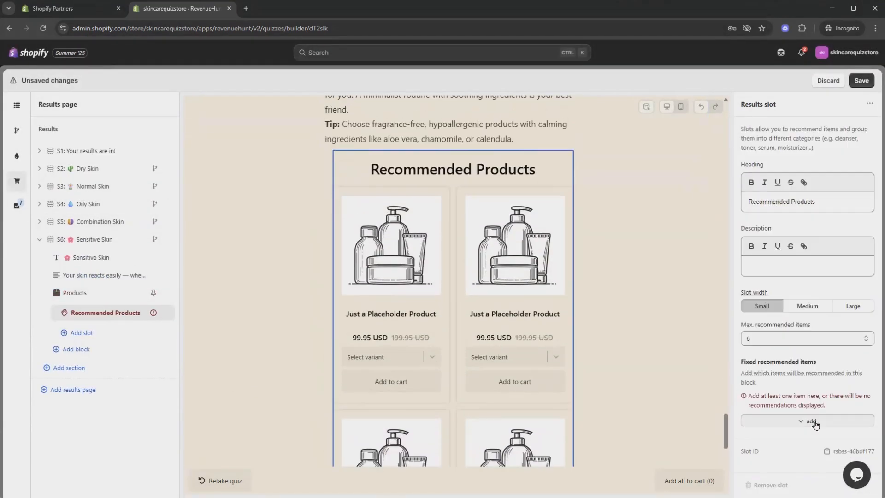
{"action": "left_click", "coordinate": [811, 421]}
{"action": "left_click", "coordinate": [310, 282]}
Step: Save the quiz with all fixed product recommendations
{"action": "left_click", "coordinate": [565, 470]}
{"action": "left_click", "coordinate": [39, 239]}
{"action": "left_click", "coordinate": [106, 168]}
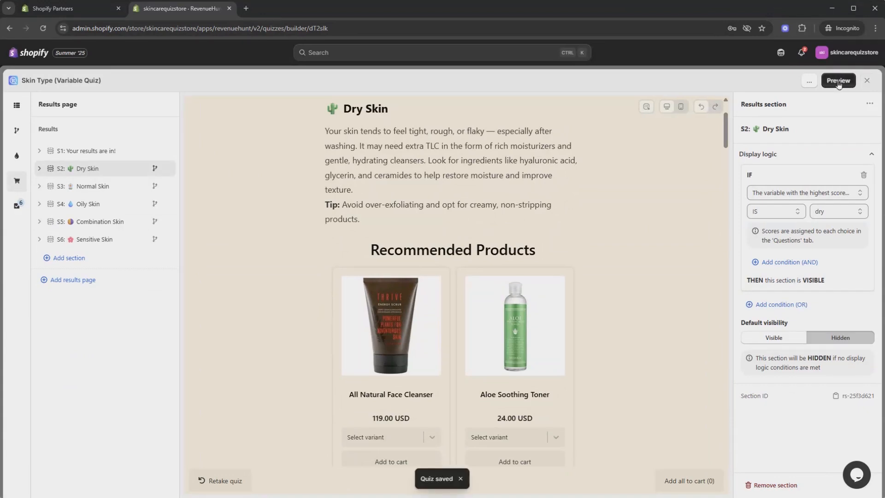
Step: Preview the quiz, answer the questions (breakouts: Occasionally), submit the email page, and review results
{"action": "scroll", "coordinate": [554, 303], "scroll_direction": "up", "scroll_amount": 2}
{"action": "left_click", "coordinate": [837, 85]}
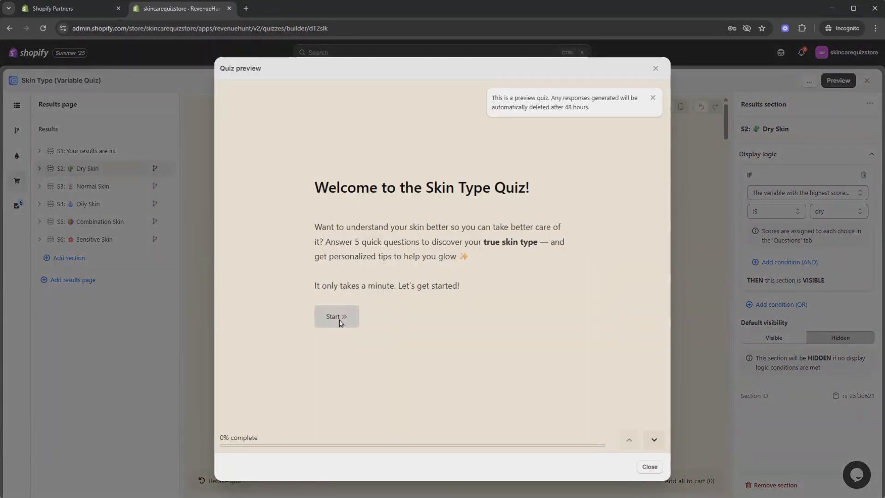
{"action": "left_click", "coordinate": [340, 322]}
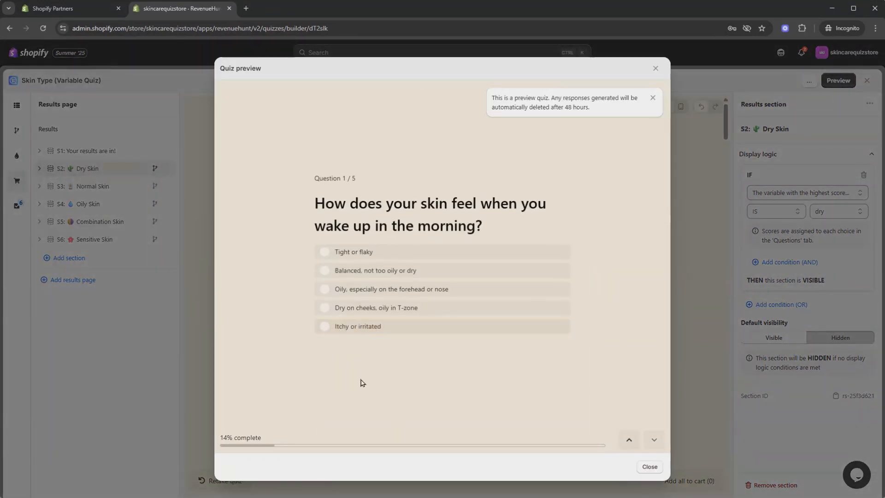
{"action": "left_click", "coordinate": [360, 256]}
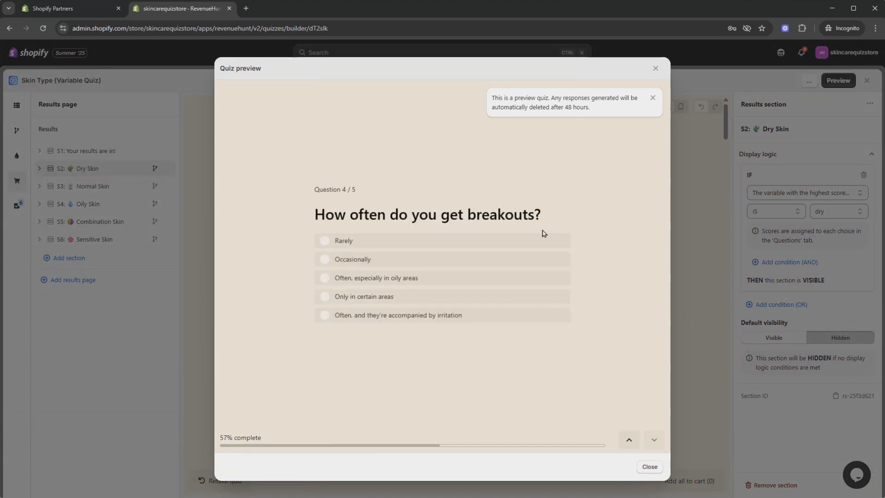
{"action": "left_click", "coordinate": [379, 259]}
{"action": "left_click", "coordinate": [401, 257]}
{"action": "left_click", "coordinate": [350, 338]}
{"action": "scroll", "coordinate": [561, 237], "scroll_direction": "down", "scroll_amount": 5}
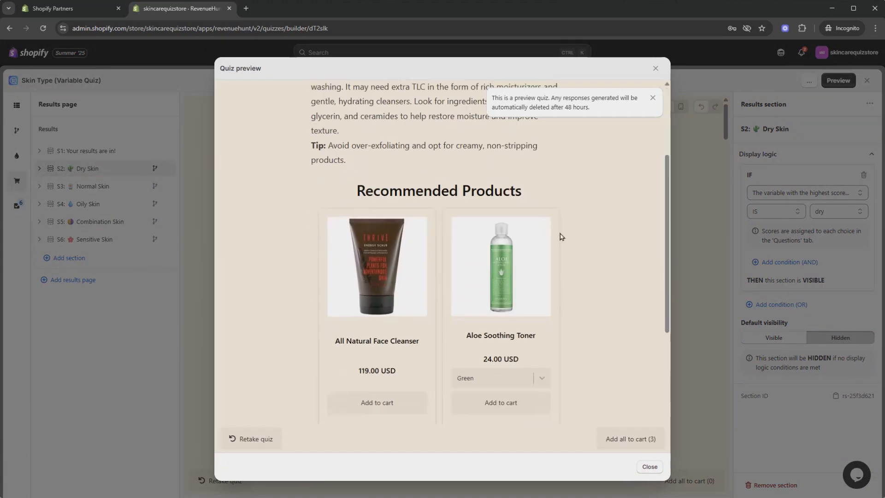
{"action": "scroll", "coordinate": [323, 247], "scroll_direction": "up", "scroll_amount": 2}
Step: Retake the preview quiz, answering all five questions again to reach a new result
{"action": "left_click", "coordinate": [255, 439]}
{"action": "left_click", "coordinate": [350, 320]}
{"action": "left_click", "coordinate": [367, 328]}
{"action": "left_click", "coordinate": [364, 326]}
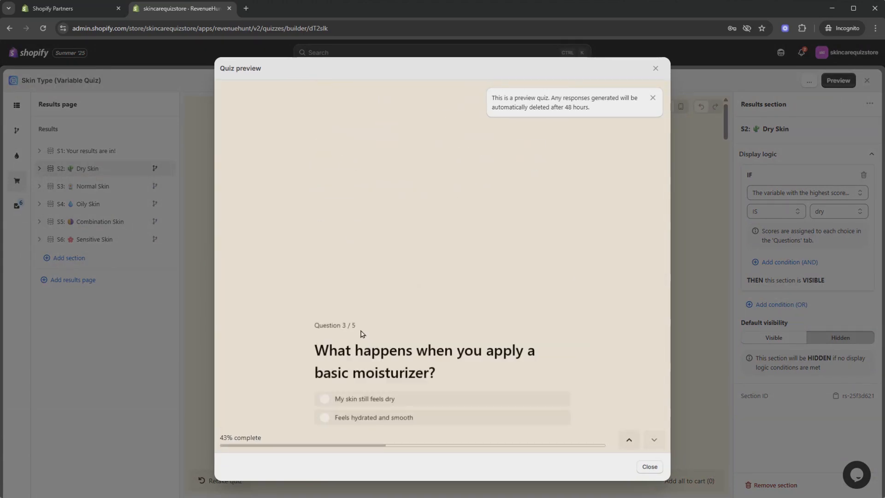
{"action": "left_click", "coordinate": [365, 324]}
{"action": "left_click", "coordinate": [378, 260]}
{"action": "left_click", "coordinate": [382, 280]}
{"action": "left_click", "coordinate": [336, 343]}
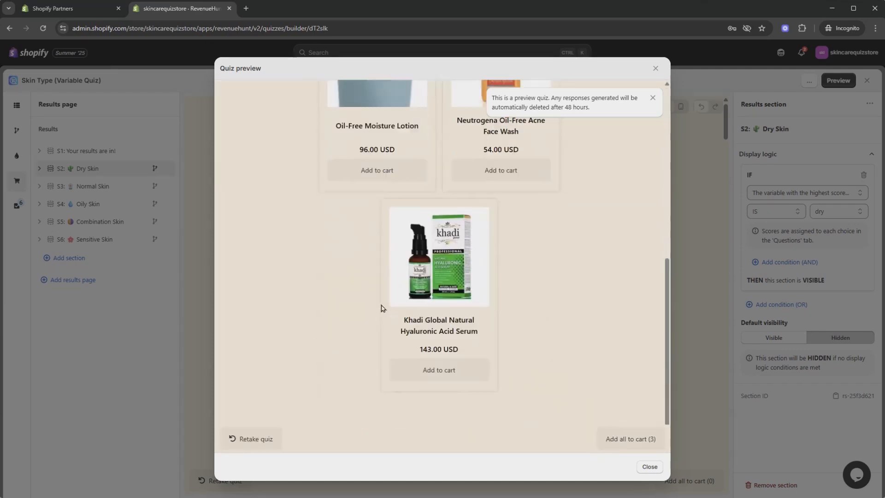
{"action": "scroll", "coordinate": [443, 258], "scroll_direction": "up", "scroll_amount": 5}
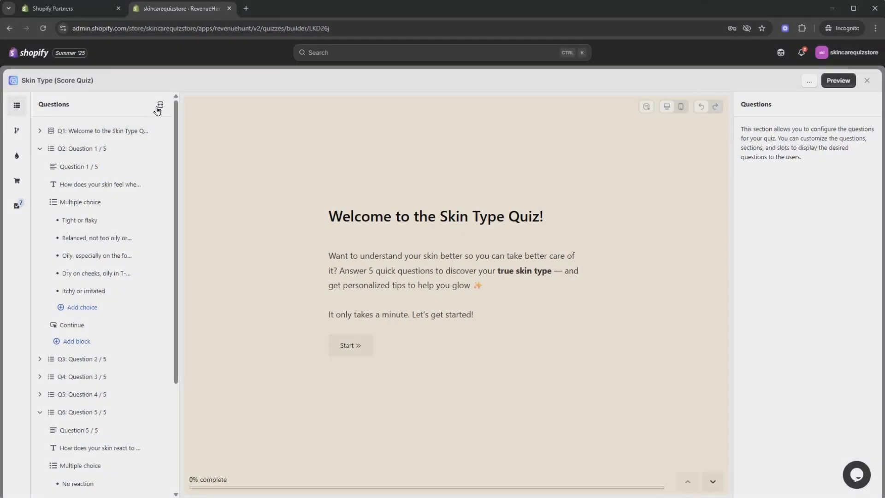
Step: Inspect the scores of the Tight or flaky, Balanced, Oily, Dry on cheeks and Itchy choices
{"action": "left_click", "coordinate": [159, 105]}
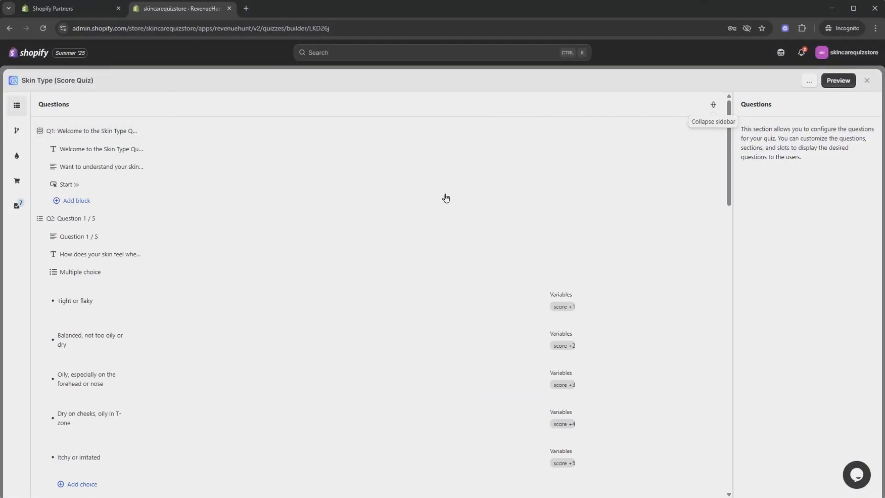
{"action": "scroll", "coordinate": [488, 213], "scroll_direction": "down", "scroll_amount": 2}
{"action": "left_click", "coordinate": [487, 215]}
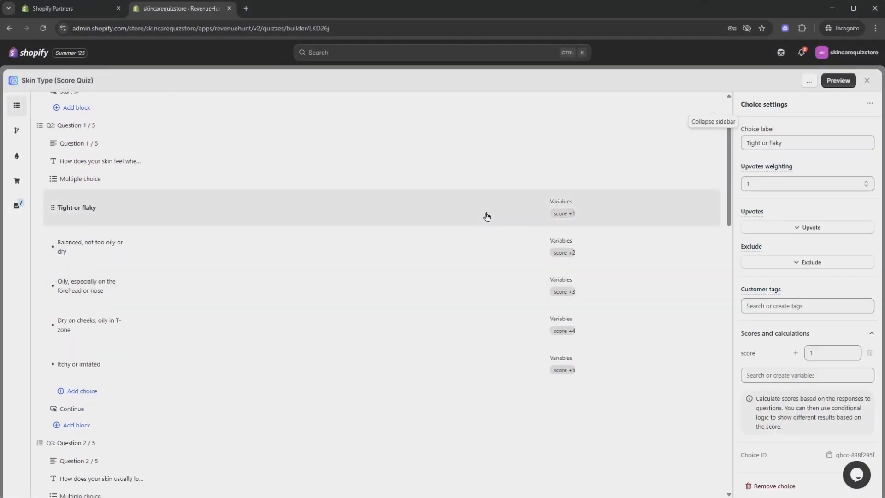
{"action": "left_click", "coordinate": [656, 260]}
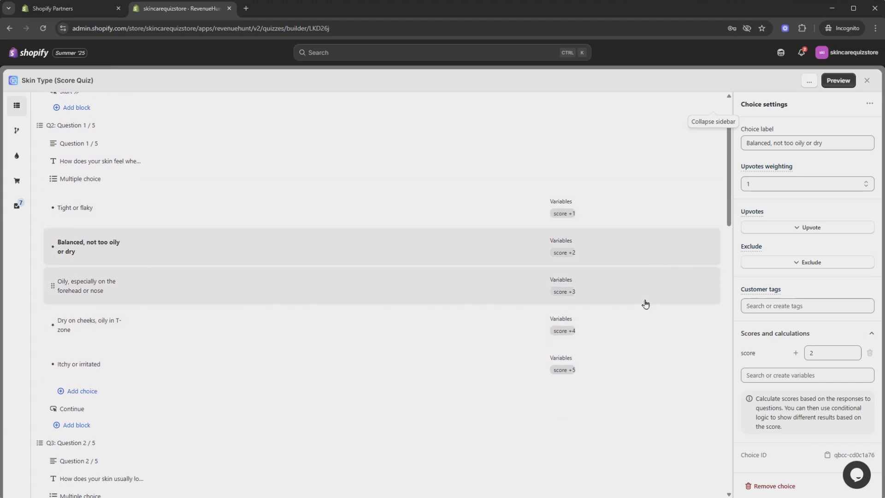
{"action": "left_click", "coordinate": [644, 300]}
{"action": "left_click", "coordinate": [616, 334]}
{"action": "left_click", "coordinate": [615, 366]}
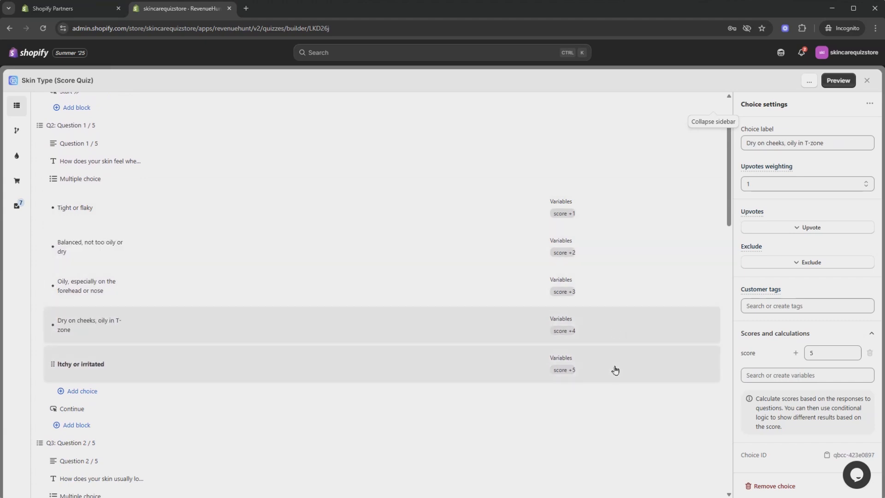
Step: Go to the Skin Type quiz's results pages, starting on Dry Skin (5–7 points)
{"action": "scroll", "coordinate": [648, 340], "scroll_direction": "down", "scroll_amount": 12}
{"action": "scroll", "coordinate": [648, 340], "scroll_direction": "up", "scroll_amount": 1}
{"action": "scroll", "coordinate": [648, 340], "scroll_direction": "down", "scroll_amount": 15}
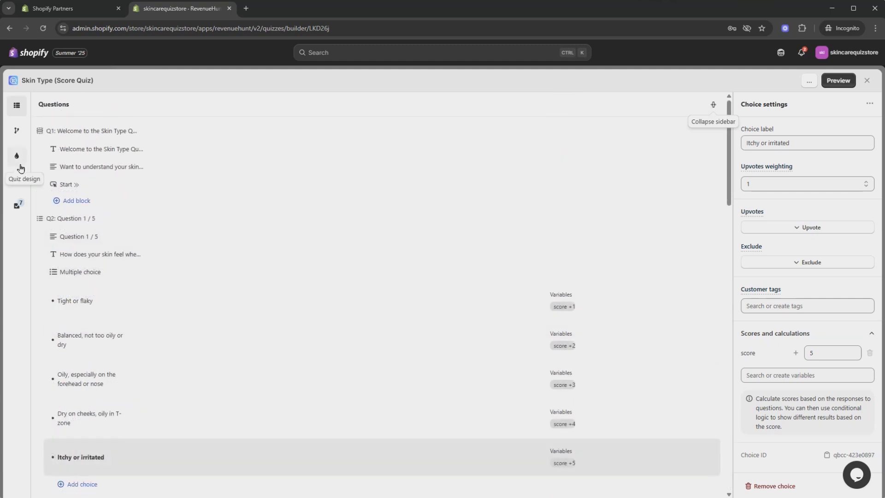
{"action": "left_click", "coordinate": [17, 183]}
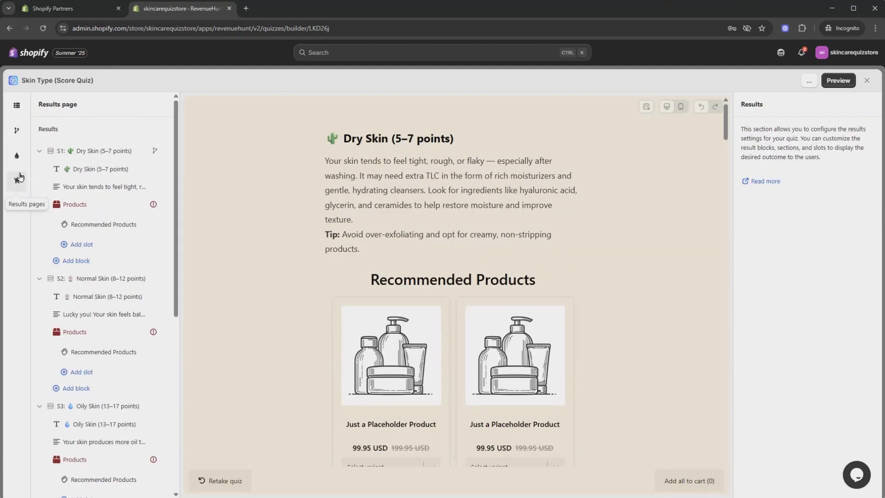
Step: Collapse all five result sections in the tree, then expand Dry Skin
{"action": "left_click", "coordinate": [38, 151]}
{"action": "left_click", "coordinate": [39, 168]}
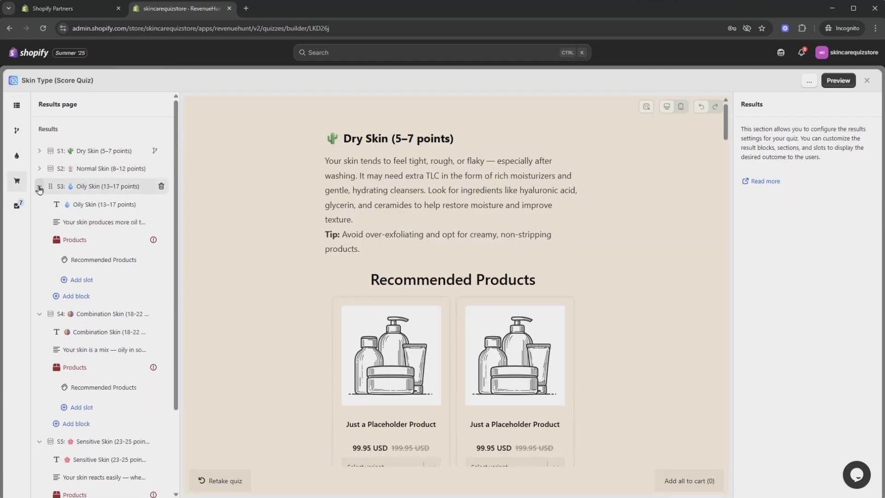
{"action": "left_click", "coordinate": [39, 186]}
{"action": "left_click", "coordinate": [39, 204]}
{"action": "left_click", "coordinate": [39, 222]}
{"action": "left_click", "coordinate": [38, 222]}
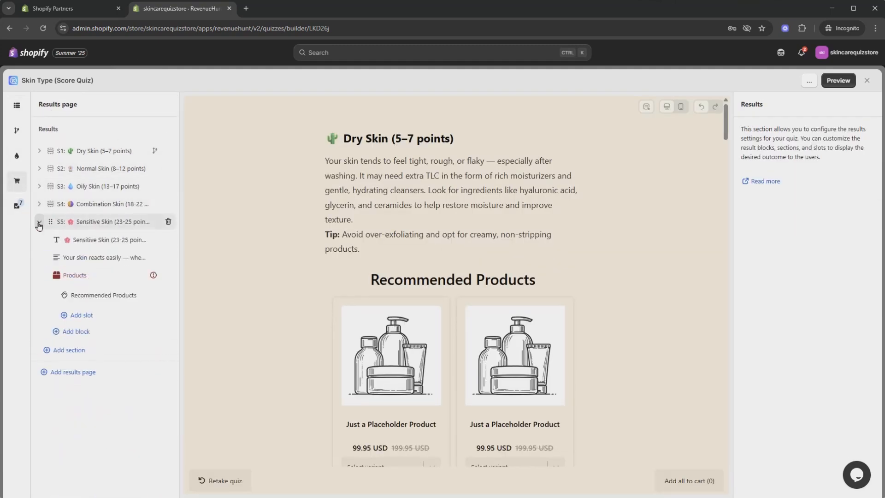
{"action": "left_click", "coordinate": [38, 221]}
{"action": "left_click", "coordinate": [40, 151]}
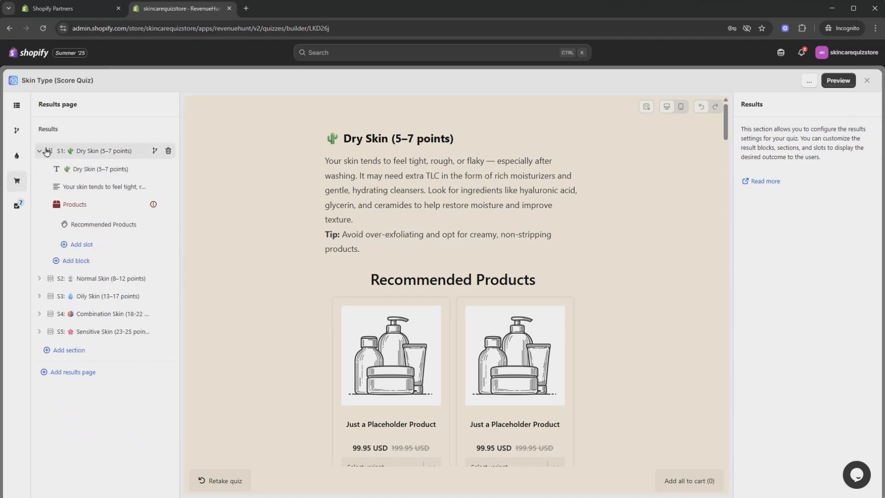
Step: Review Dry Skin's display logic using the score variable from 5 to 7, then go to Normal Skin
{"action": "left_click", "coordinate": [105, 157]}
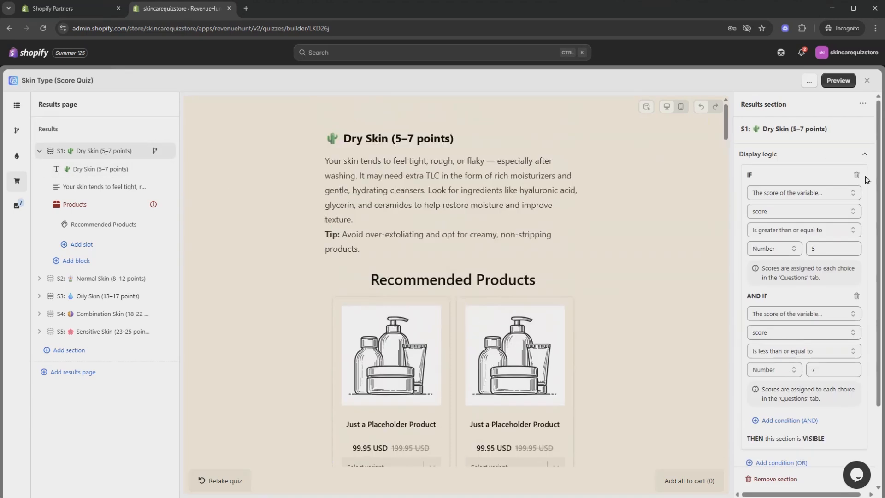
{"action": "left_click", "coordinate": [846, 193]}
{"action": "left_click", "coordinate": [846, 194]}
{"action": "left_click", "coordinate": [814, 216]}
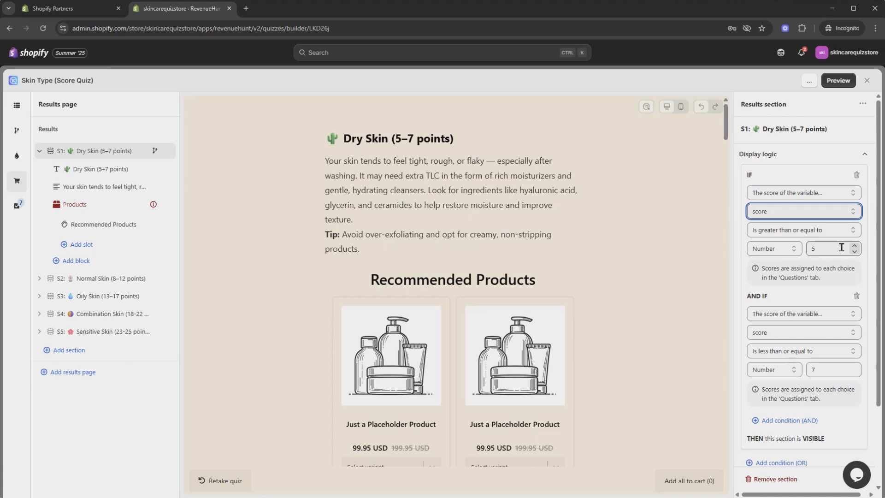
{"action": "scroll", "coordinate": [842, 278], "scroll_direction": "down", "scroll_amount": 1}
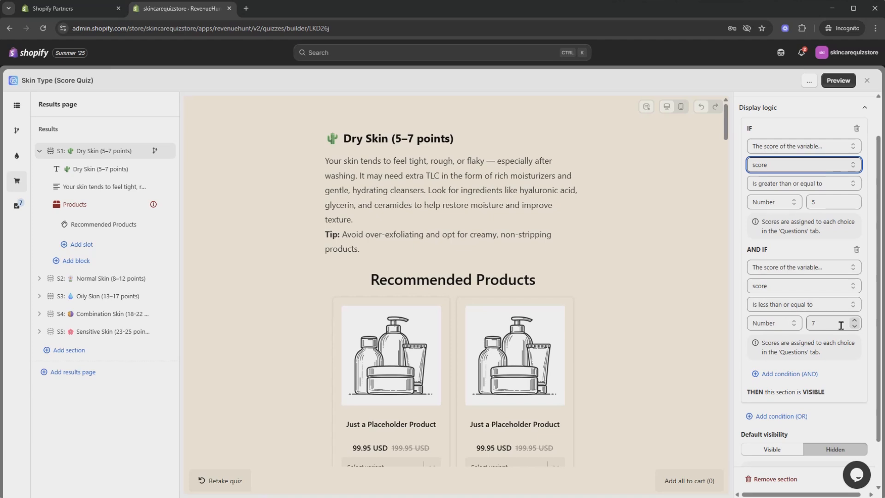
{"action": "left_click", "coordinate": [39, 150]}
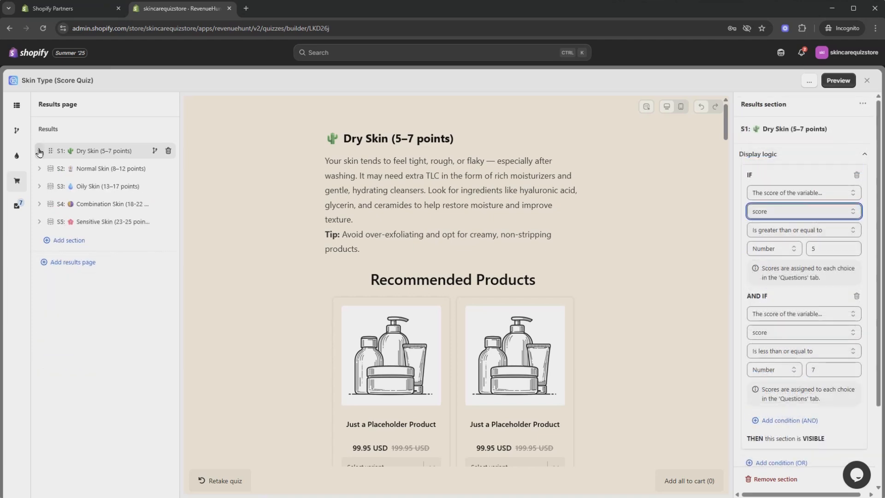
{"action": "left_click", "coordinate": [100, 170]}
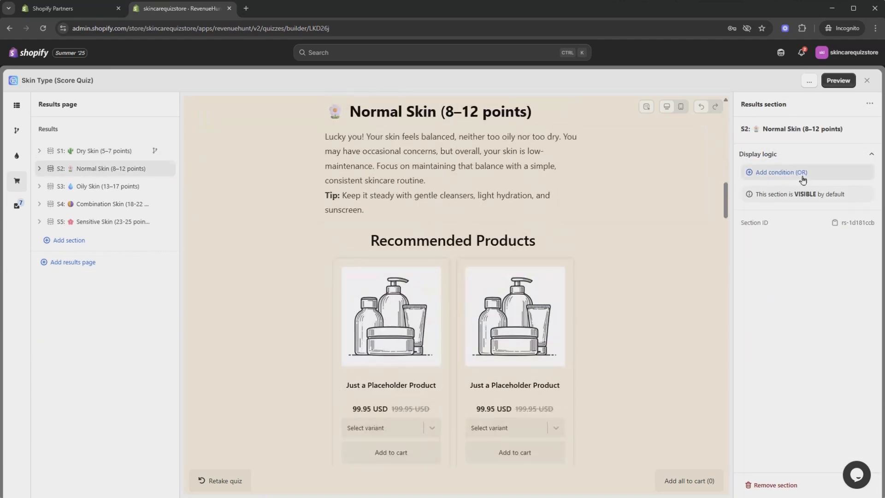
Step: Show Normal Skin only when score is ≥ 8 and ≤ 12
{"action": "left_click", "coordinate": [803, 179]}
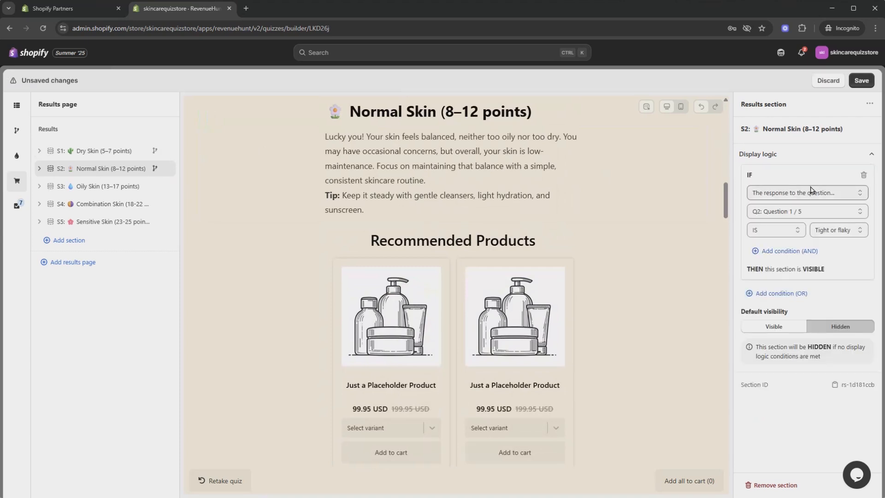
{"action": "left_click", "coordinate": [820, 193]}
{"action": "left_click", "coordinate": [813, 214]}
{"action": "left_click", "coordinate": [801, 227]}
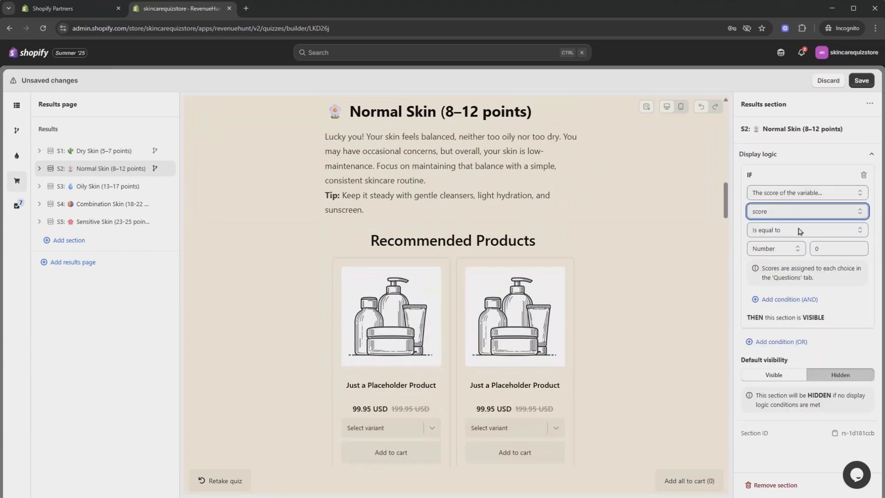
{"action": "left_click", "coordinate": [801, 230]}
{"action": "left_click", "coordinate": [805, 294]}
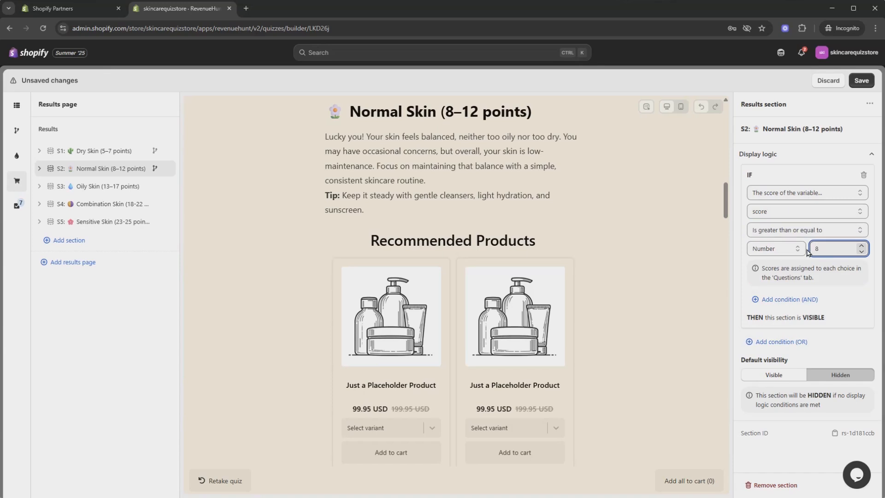
{"action": "left_click", "coordinate": [796, 300]}
{"action": "scroll", "coordinate": [796, 304], "scroll_direction": "down", "scroll_amount": 1}
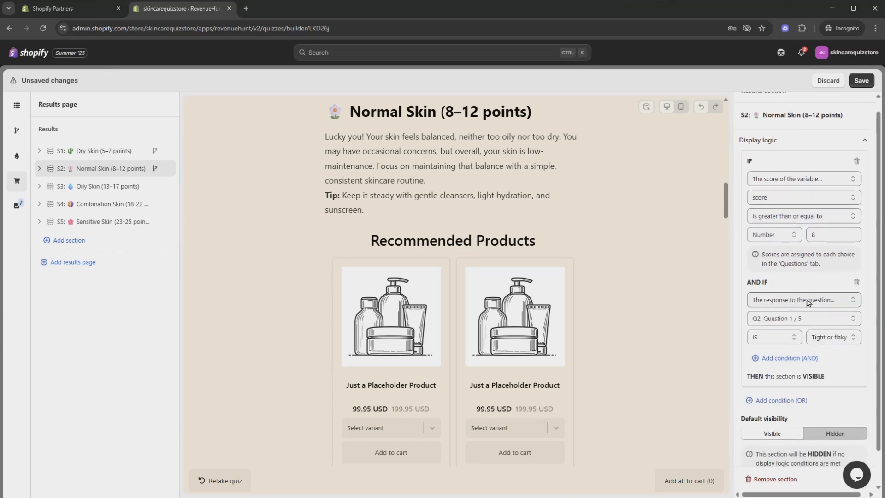
{"action": "left_click", "coordinate": [792, 268]}
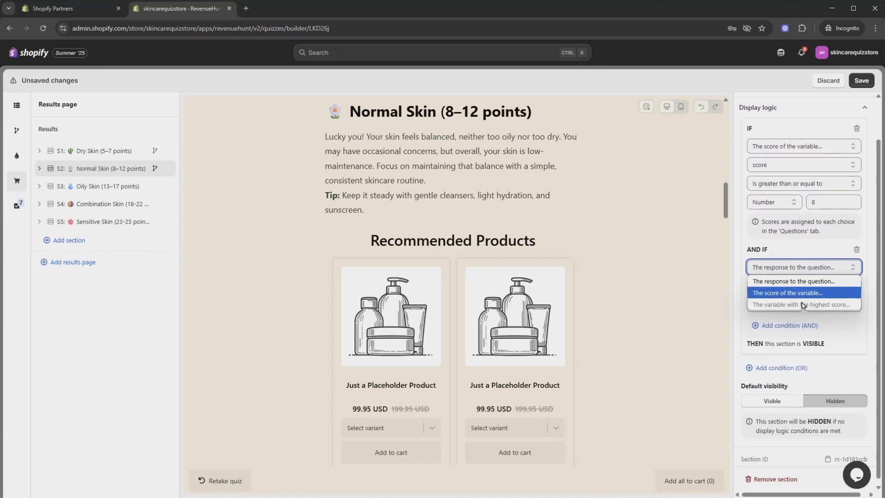
{"action": "left_click", "coordinate": [798, 296]}
{"action": "left_click", "coordinate": [801, 308]}
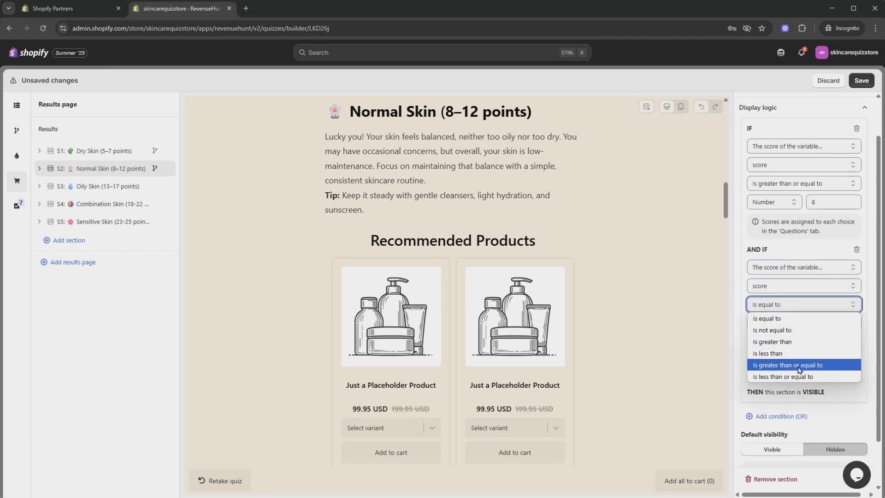
{"action": "left_click", "coordinate": [800, 383]}
{"action": "type", "text": "1"}
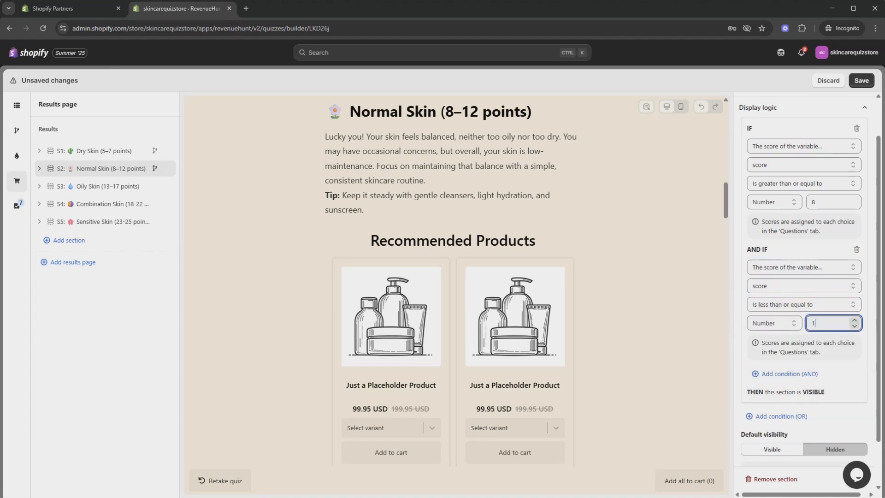
{"action": "type", "text": "2"}
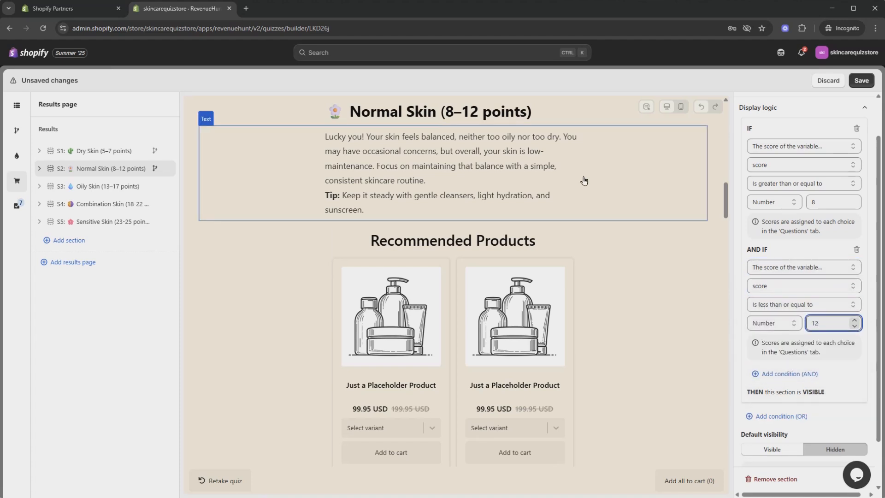
Step: Show Oily Skin only when score is ≥ 13 and ≤ 17
{"action": "left_click", "coordinate": [136, 187]}
{"action": "left_click", "coordinate": [812, 198]}
{"action": "left_click", "coordinate": [812, 218]}
{"action": "left_click", "coordinate": [814, 231]}
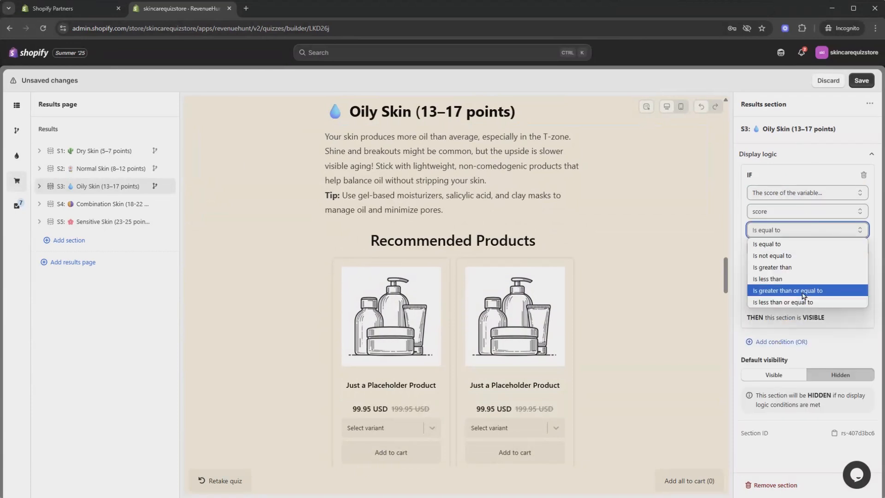
{"action": "left_click", "coordinate": [804, 291]}
{"action": "double_click", "coordinate": [825, 249]}
{"action": "type", "text": "13"}
{"action": "left_click", "coordinate": [805, 300]}
{"action": "left_click", "coordinate": [813, 314]}
{"action": "left_click", "coordinate": [812, 339]}
{"action": "left_click", "coordinate": [807, 351]}
{"action": "left_click", "coordinate": [794, 423]}
{"action": "double_click", "coordinate": [813, 370]}
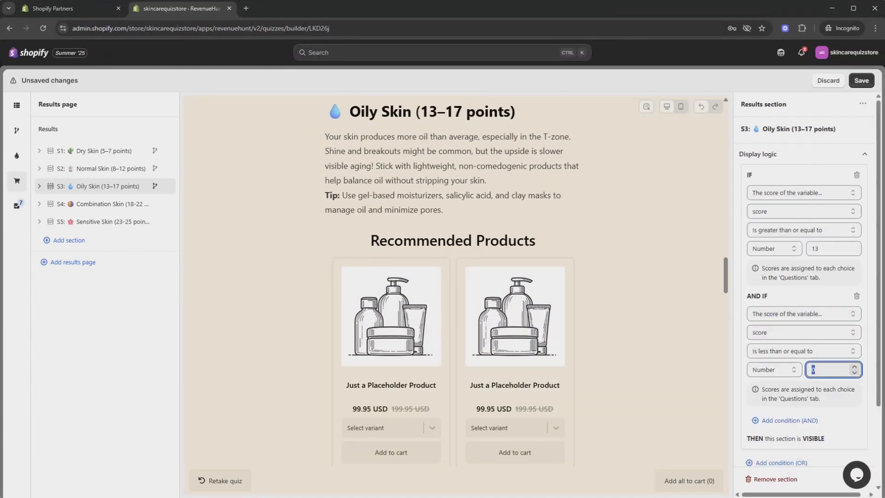
Step: Show Combination Skin only when score is ≥ 18 and ≤ 22
{"action": "left_click", "coordinate": [140, 205]}
{"action": "left_click", "coordinate": [798, 175]}
{"action": "left_click", "coordinate": [811, 193]}
{"action": "left_click", "coordinate": [806, 219]}
{"action": "left_click", "coordinate": [797, 230]}
{"action": "left_click", "coordinate": [801, 292]}
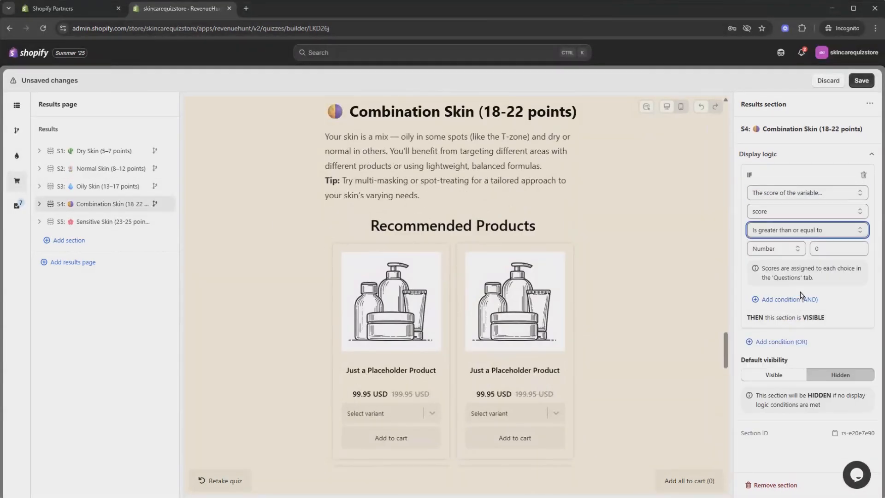
{"action": "type", "text": "18"}
{"action": "left_click", "coordinate": [789, 300]}
{"action": "left_click", "coordinate": [808, 314]}
{"action": "left_click", "coordinate": [805, 339]}
{"action": "left_click", "coordinate": [794, 352]}
{"action": "left_click", "coordinate": [792, 422]}
{"action": "left_click_drag", "start_coordinate": [824, 370], "coordinate": [790, 375]}
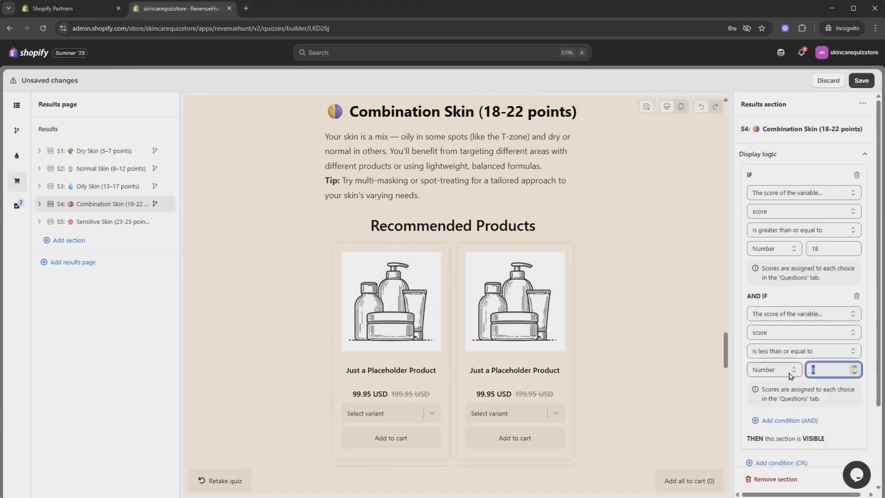
Step: Show Sensitive Skin only when score is ≥ 23 and ≤ 25, and save
{"action": "left_click", "coordinate": [113, 222]}
{"action": "left_click", "coordinate": [781, 172]}
{"action": "left_click", "coordinate": [811, 193]}
{"action": "left_click", "coordinate": [806, 218]}
{"action": "left_click", "coordinate": [798, 230]}
{"action": "left_click", "coordinate": [793, 291]}
{"action": "double_click", "coordinate": [819, 249]}
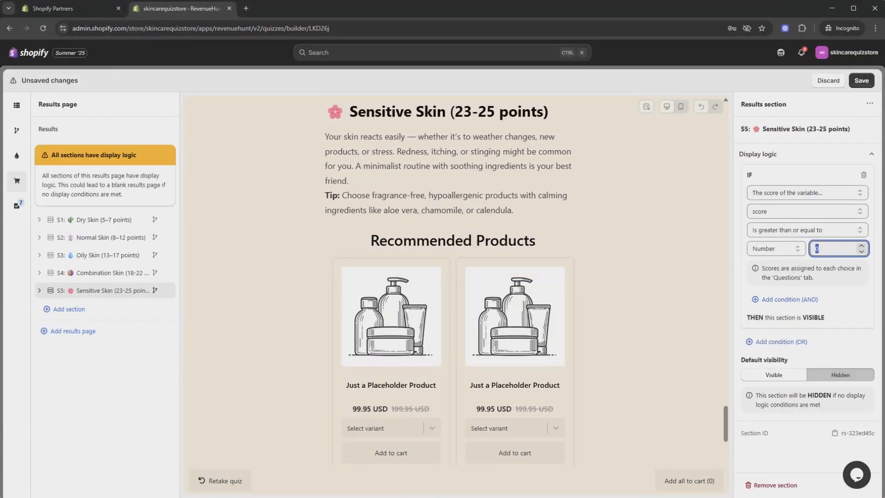
{"action": "type", "text": "23"}
{"action": "left_click", "coordinate": [789, 300]}
{"action": "scroll", "coordinate": [827, 310], "scroll_direction": "down", "scroll_amount": 1}
{"action": "left_click", "coordinate": [820, 263]}
{"action": "left_click", "coordinate": [820, 288]}
{"action": "left_click", "coordinate": [805, 300]}
{"action": "left_click", "coordinate": [801, 371]}
{"action": "left_click_drag", "start_coordinate": [824, 319], "coordinate": [807, 318]}
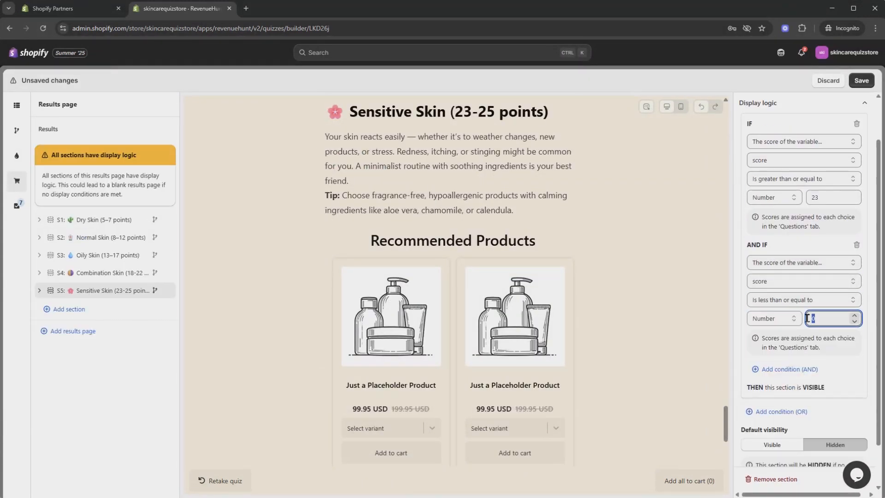
{"action": "left_click", "coordinate": [861, 82]}
Step: Set the Dry Skin products block to fixed recommendations with the All Natural Face Cleanser
{"action": "left_click", "coordinate": [41, 222]}
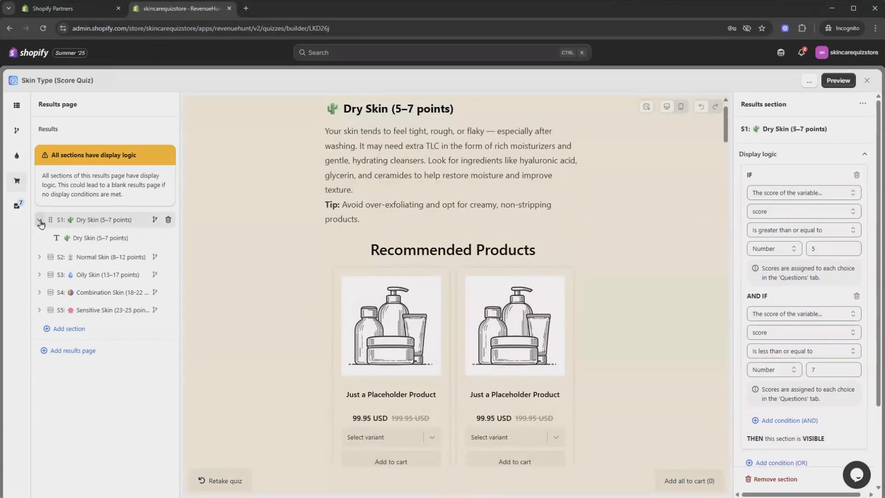
{"action": "left_click", "coordinate": [78, 273]}
{"action": "left_click", "coordinate": [21, 104]}
{"action": "left_click", "coordinate": [17, 181]}
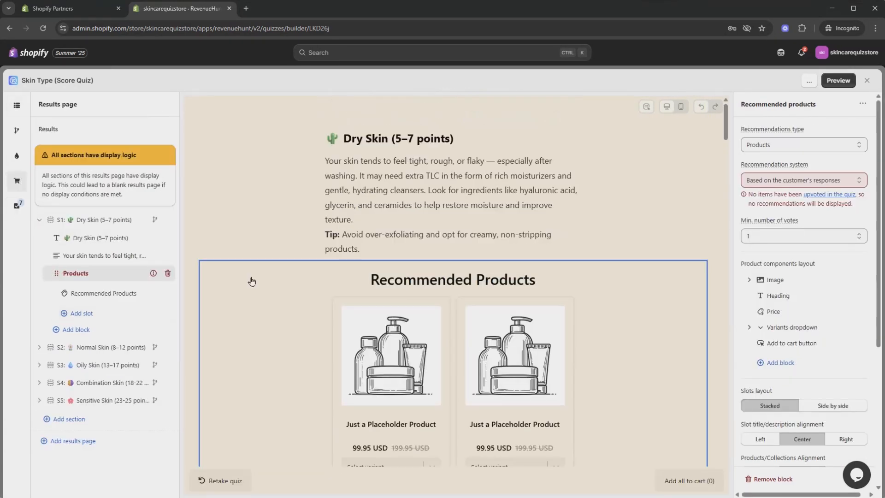
{"action": "left_click", "coordinate": [804, 180]}
{"action": "left_click", "coordinate": [784, 203]}
{"action": "left_click", "coordinate": [95, 295]}
{"action": "left_click", "coordinate": [807, 420]}
{"action": "left_click", "coordinate": [807, 438]}
{"action": "left_click", "coordinate": [378, 118]}
{"action": "left_click", "coordinate": [565, 469]}
Step: Set the Normal Skin products block to fixed recommendations with the Aloe Soothing Toner
{"action": "left_click", "coordinate": [39, 221]}
{"action": "left_click", "coordinate": [40, 237]}
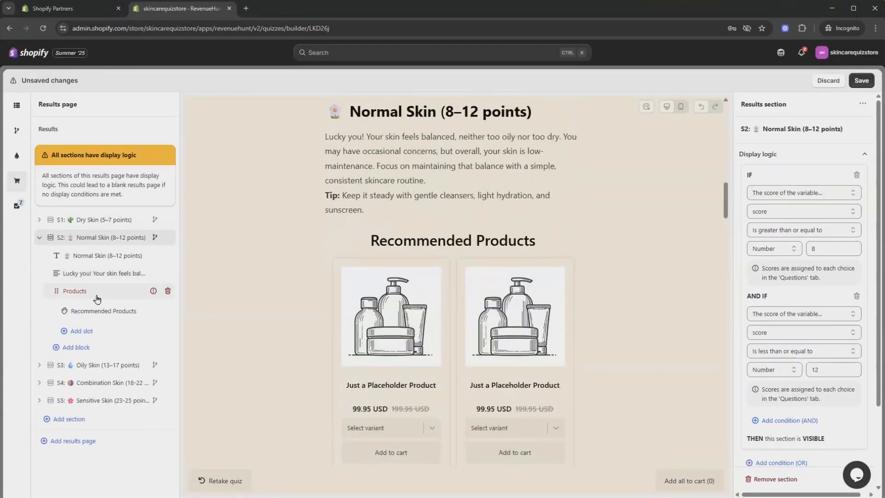
{"action": "left_click", "coordinate": [79, 291]}
{"action": "left_click", "coordinate": [806, 180]}
{"action": "left_click", "coordinate": [105, 311]}
{"action": "left_click", "coordinate": [807, 421]}
{"action": "left_click", "coordinate": [789, 339]}
{"action": "left_click", "coordinate": [565, 470]}
{"action": "left_click", "coordinate": [40, 238]}
{"action": "left_click", "coordinate": [40, 256]}
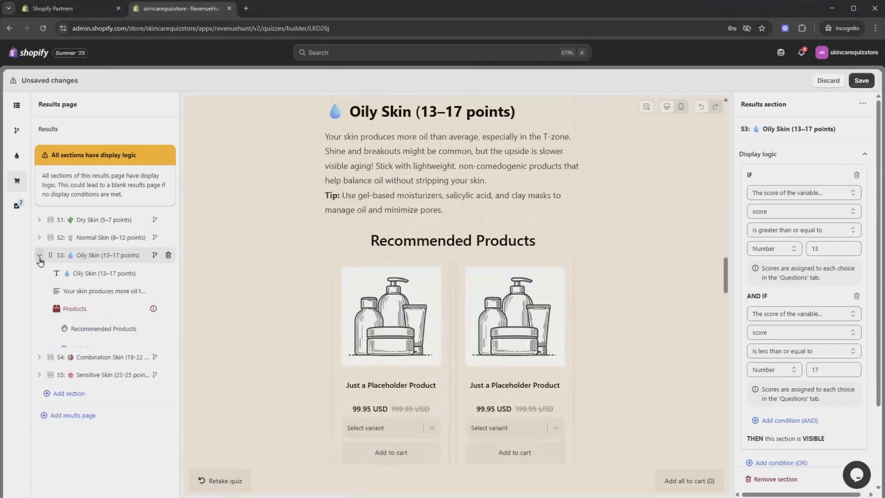
Step: Give the Oily Skin section a fixed recommended product
{"action": "left_click", "coordinate": [74, 309]}
{"action": "left_click", "coordinate": [806, 180]}
{"action": "left_click", "coordinate": [101, 328]}
{"action": "left_click", "coordinate": [807, 421]}
{"action": "left_click", "coordinate": [807, 340]}
{"action": "left_click", "coordinate": [565, 470]}
{"action": "left_click", "coordinate": [40, 256]}
{"action": "left_click", "coordinate": [39, 274]}
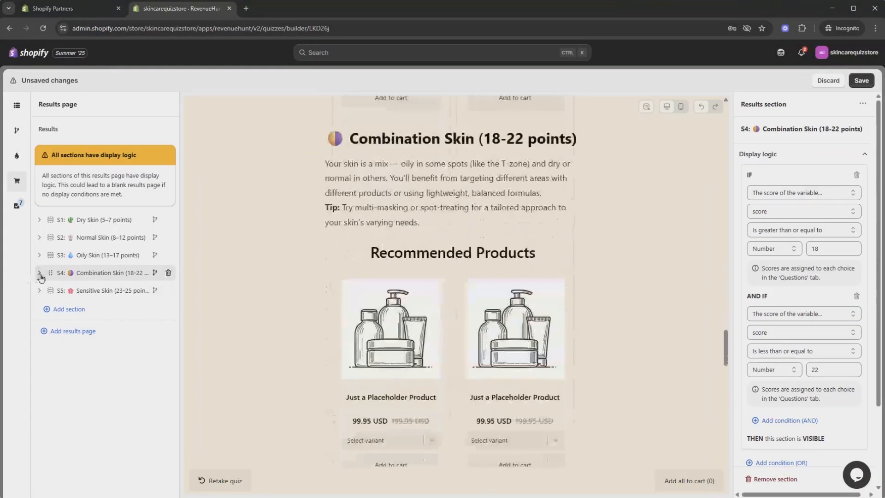
Step: Give the Combination Skin section a fixed recommended product
{"action": "left_click", "coordinate": [74, 326]}
{"action": "left_click", "coordinate": [807, 180]}
{"action": "left_click", "coordinate": [106, 346]}
{"action": "left_click", "coordinate": [807, 421]}
{"action": "left_click", "coordinate": [778, 338]}
{"action": "left_click", "coordinate": [565, 470]}
{"action": "left_click", "coordinate": [40, 273]}
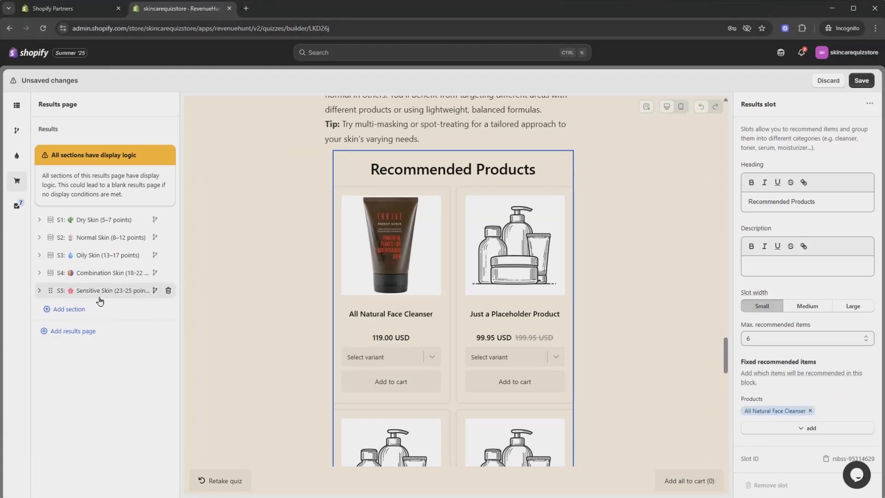
{"action": "left_click", "coordinate": [39, 290]}
Step: Set the Sensitive Skin section to recommend the Khadi hyaluronic acid serum as a fixed product
{"action": "left_click", "coordinate": [75, 344]}
{"action": "left_click", "coordinate": [807, 181]}
{"action": "left_click", "coordinate": [783, 206]}
{"action": "left_click", "coordinate": [105, 363]}
{"action": "left_click", "coordinate": [804, 422]}
{"action": "left_click", "coordinate": [783, 339]}
{"action": "left_click", "coordinate": [310, 275]}
{"action": "left_click", "coordinate": [565, 470]}
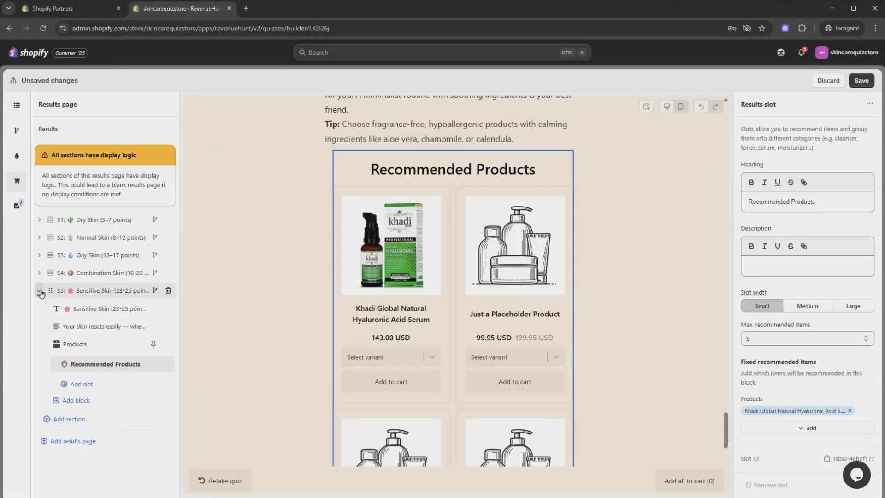
Step: Save the quiz, then preview it and answer through to the Oily Skin (13–17 points) result
{"action": "left_click", "coordinate": [39, 291]}
{"action": "left_click", "coordinate": [104, 219]}
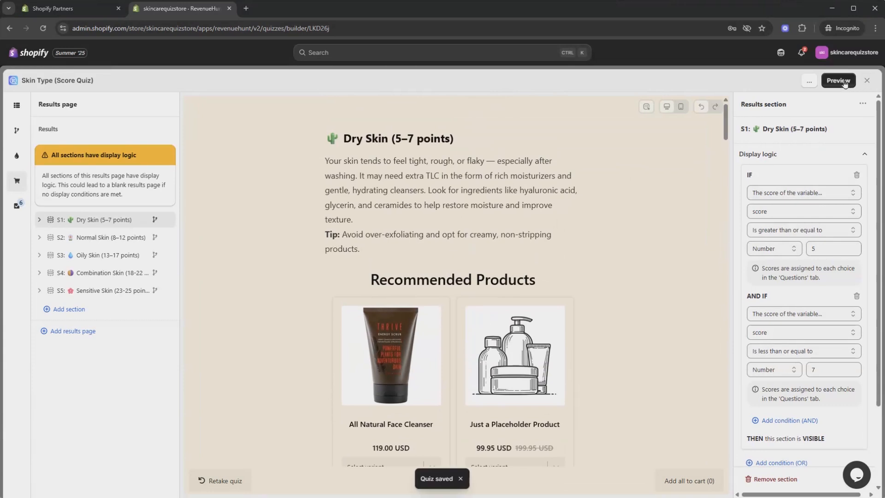
{"action": "left_click", "coordinate": [844, 82]}
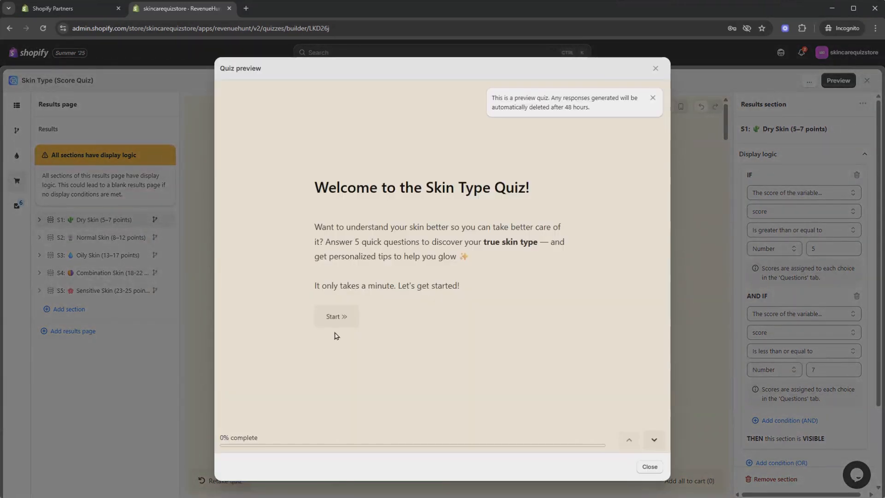
{"action": "left_click", "coordinate": [337, 321]}
{"action": "left_click", "coordinate": [375, 290]}
{"action": "left_click", "coordinate": [376, 288]}
{"action": "left_click", "coordinate": [358, 289]}
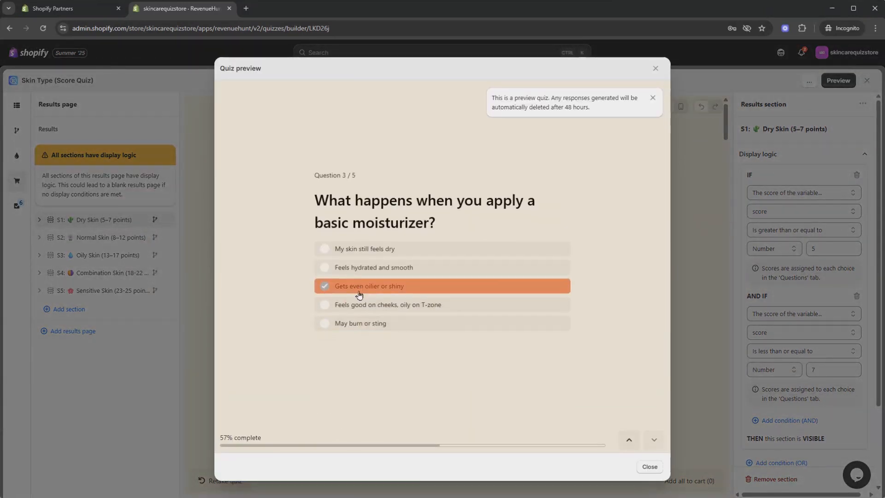
{"action": "left_click", "coordinate": [389, 279]}
{"action": "left_click", "coordinate": [388, 288]}
{"action": "left_click", "coordinate": [347, 329]}
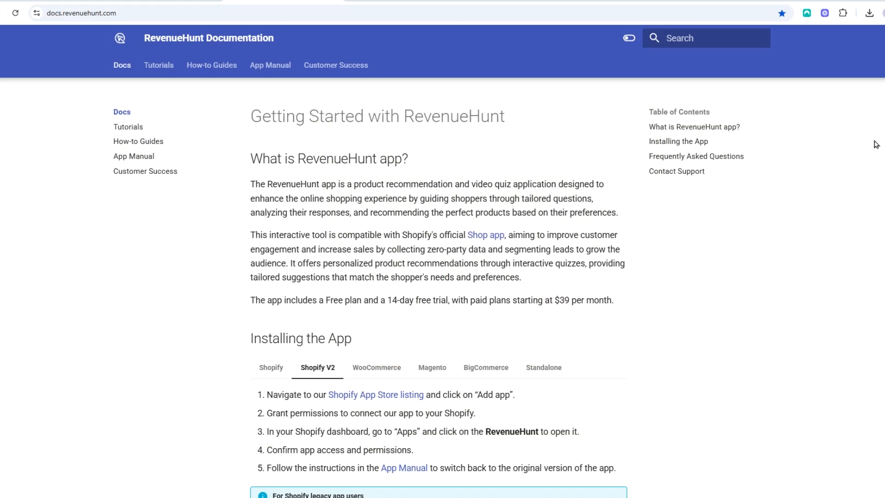
{"action": "scroll", "coordinate": [438, 285], "scroll_direction": "down", "scroll_amount": 8}
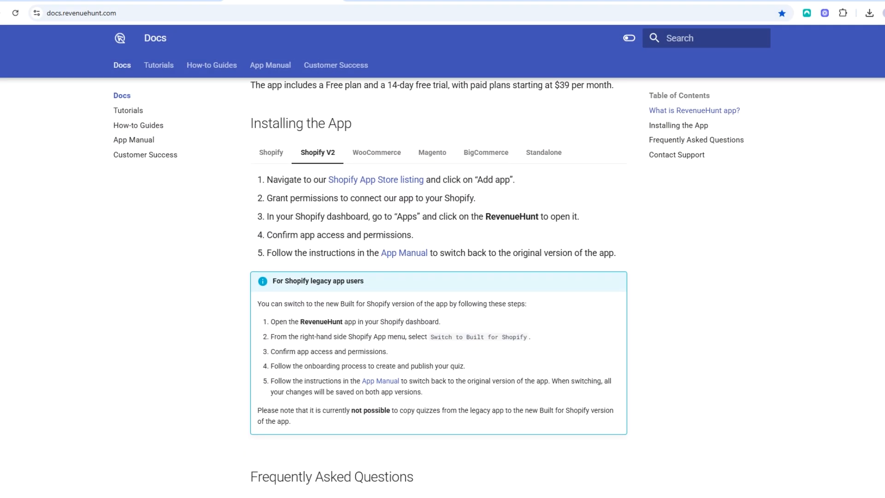
{"action": "scroll", "coordinate": [443, 285], "scroll_direction": "down", "scroll_amount": 4}
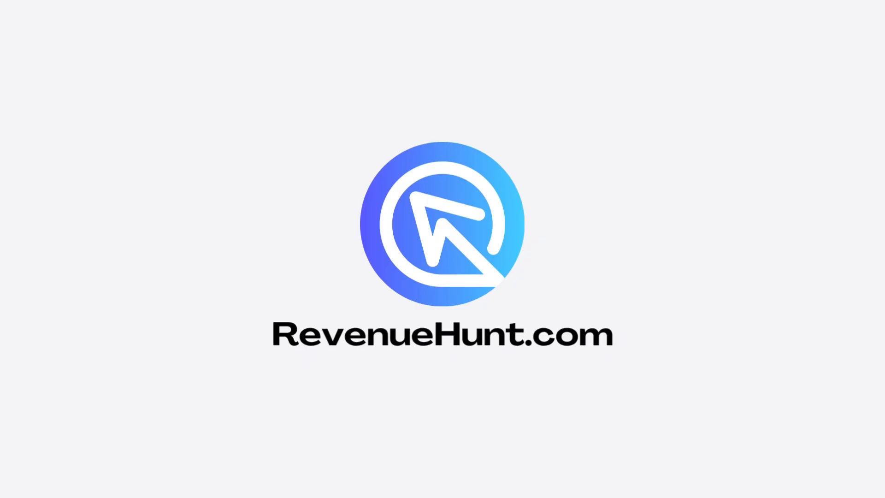